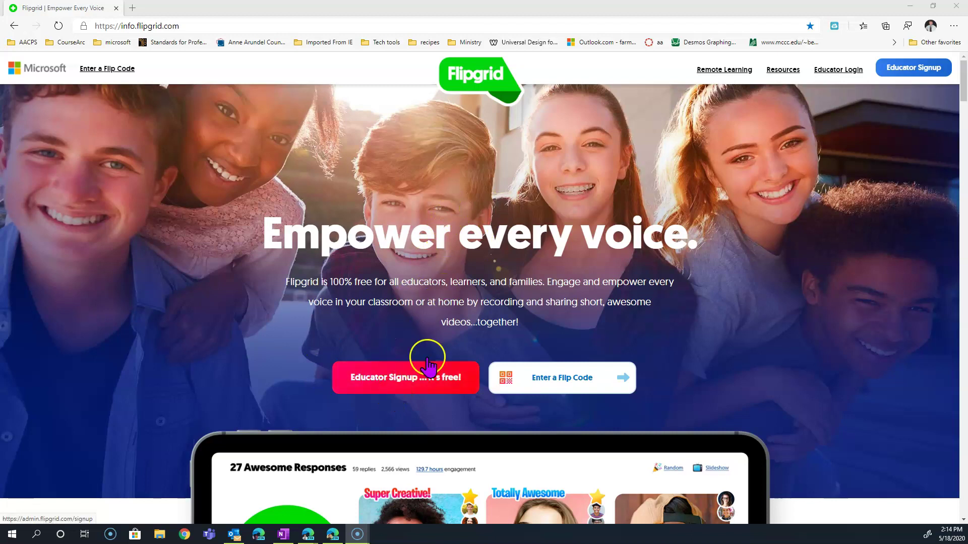
Sign in through Educator Login to reach the My Grids list of existing grids.
{"action": "left_click", "coordinate": [833, 74]}
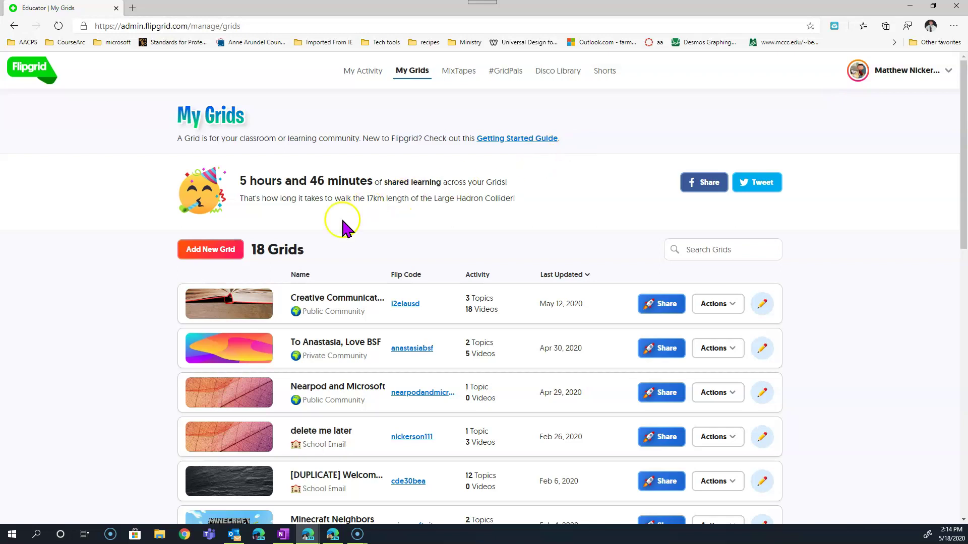
Start a new grid and compare the grid types before settling on School Email.
{"action": "left_click", "coordinate": [210, 257]}
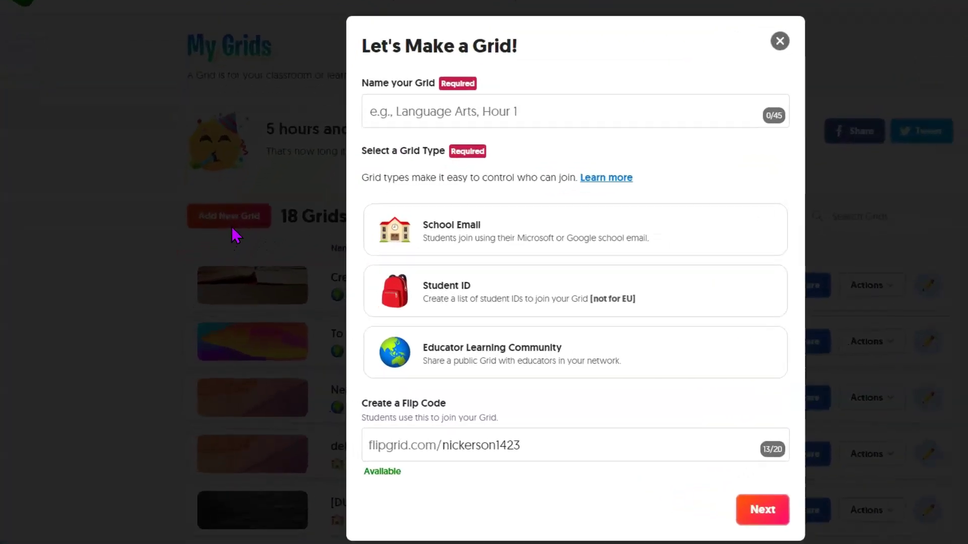
{"action": "left_click", "coordinate": [542, 241]}
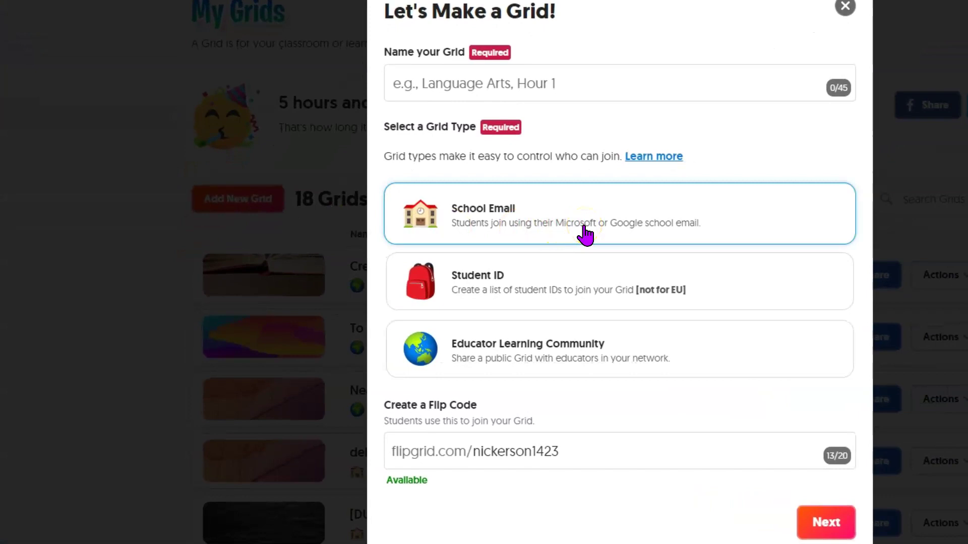
{"action": "left_click", "coordinate": [554, 289]}
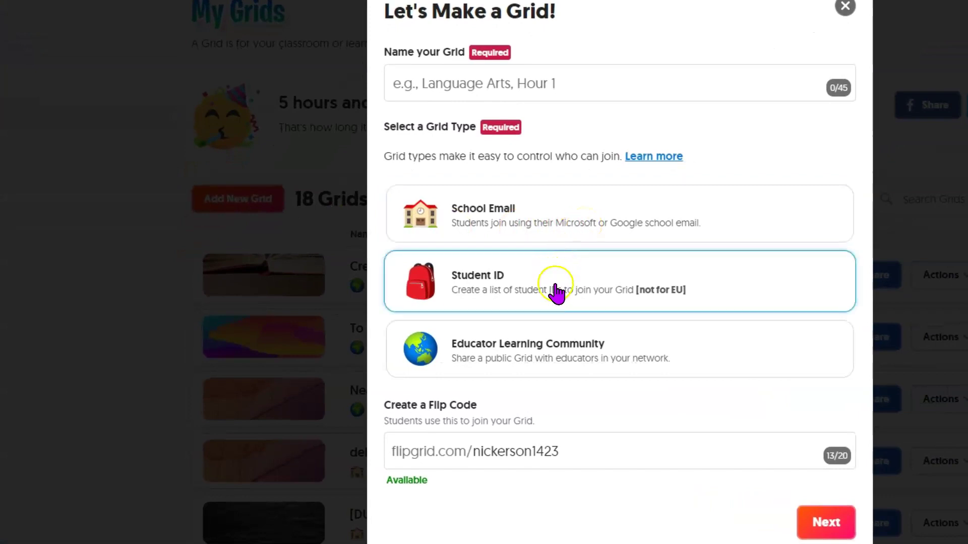
{"action": "left_click", "coordinate": [547, 364]}
{"action": "left_click", "coordinate": [566, 216]}
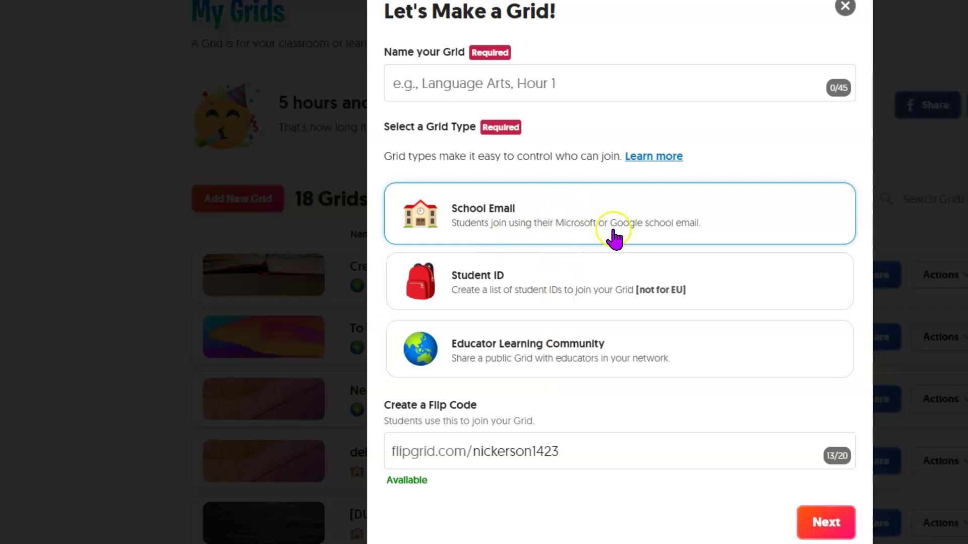
Name the new grid 'Virtual Yearbook Signing'.
{"action": "left_click", "coordinate": [534, 82]}
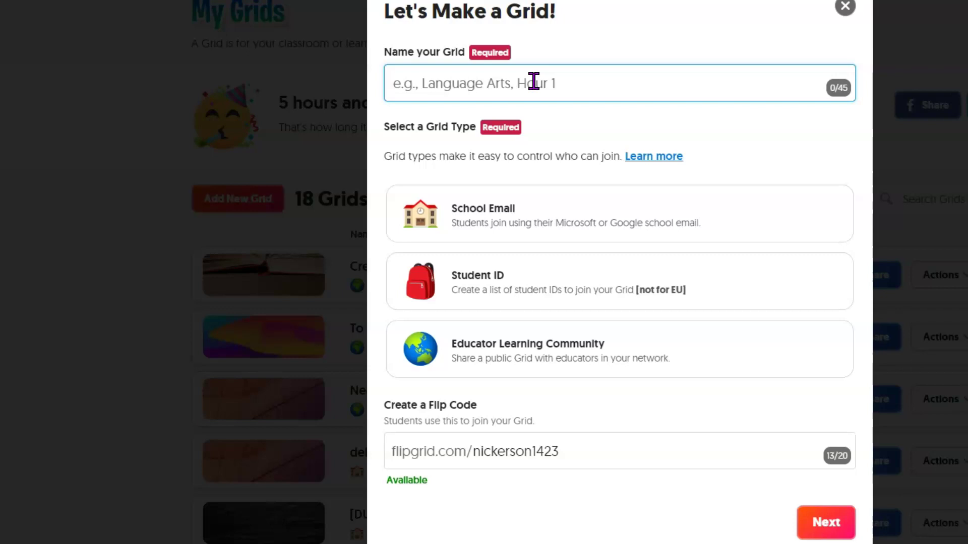
{"action": "type", "text": "Virtual Ye"}
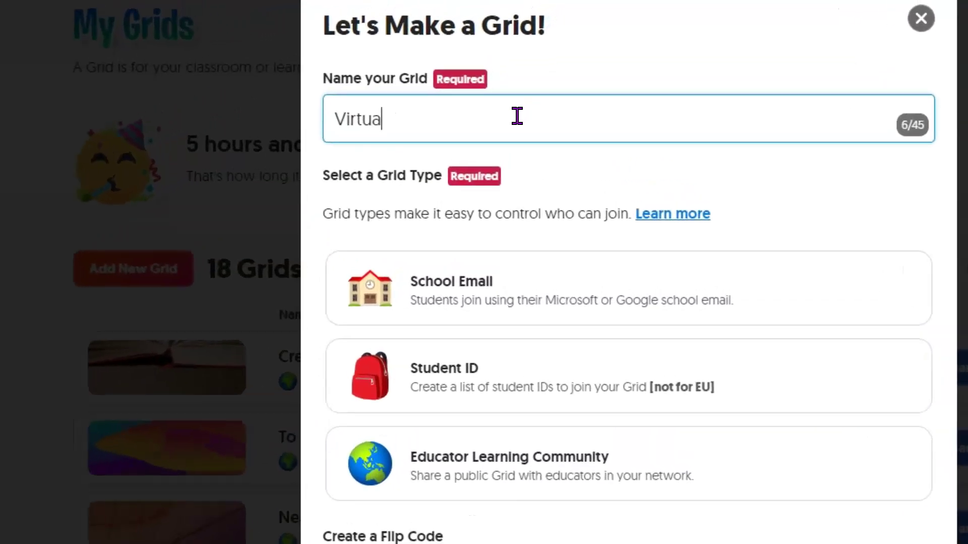
{"action": "type", "text": "arb"}
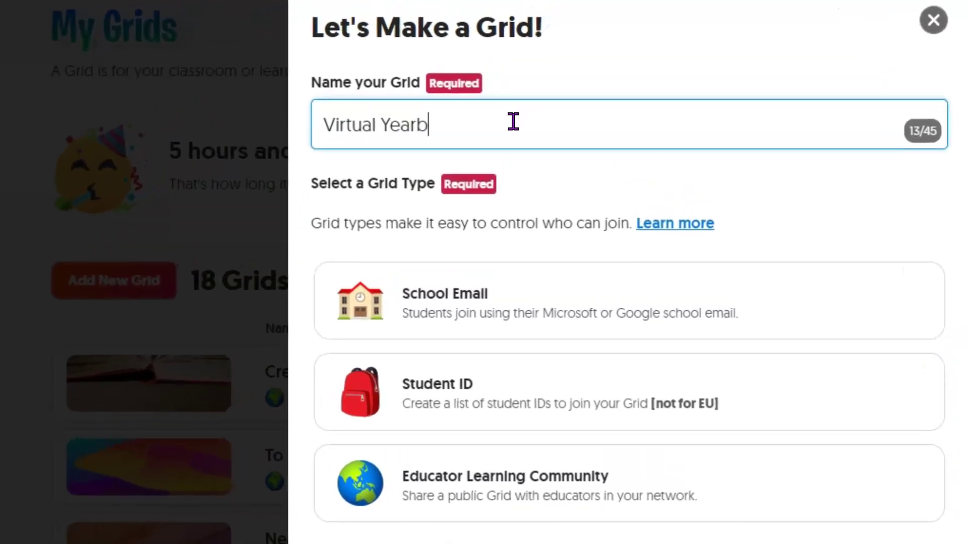
{"action": "type", "text": "ook"}
{"action": "key", "text": "BackSpace"}
{"action": "key", "text": "BackSpace"}
{"action": "type", "text": "ook "}
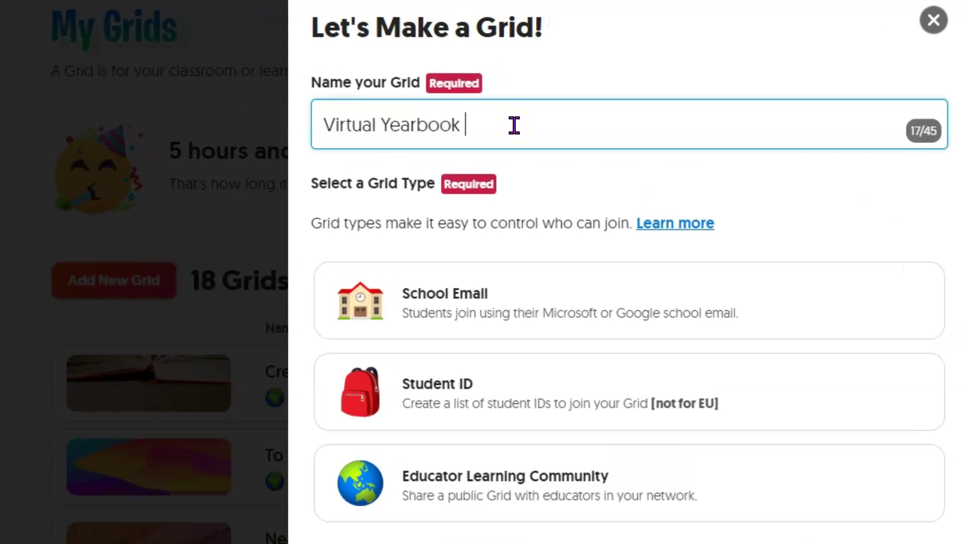
{"action": "type", "text": "Signing"}
Confirm the School Email type and change the flip code to end in 3rdperiod.
{"action": "scroll", "coordinate": [514, 87], "scroll_direction": "down", "scroll_amount": 2}
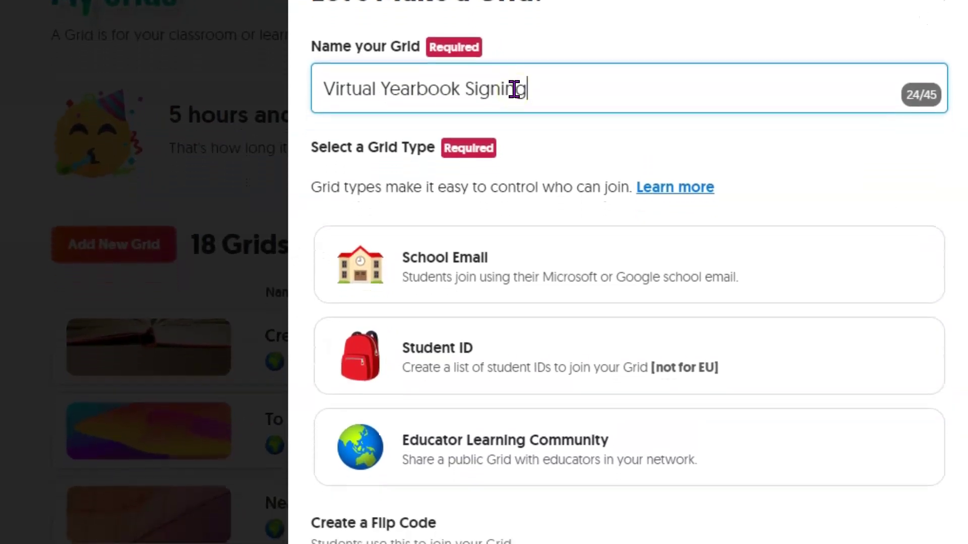
{"action": "left_click", "coordinate": [540, 190]}
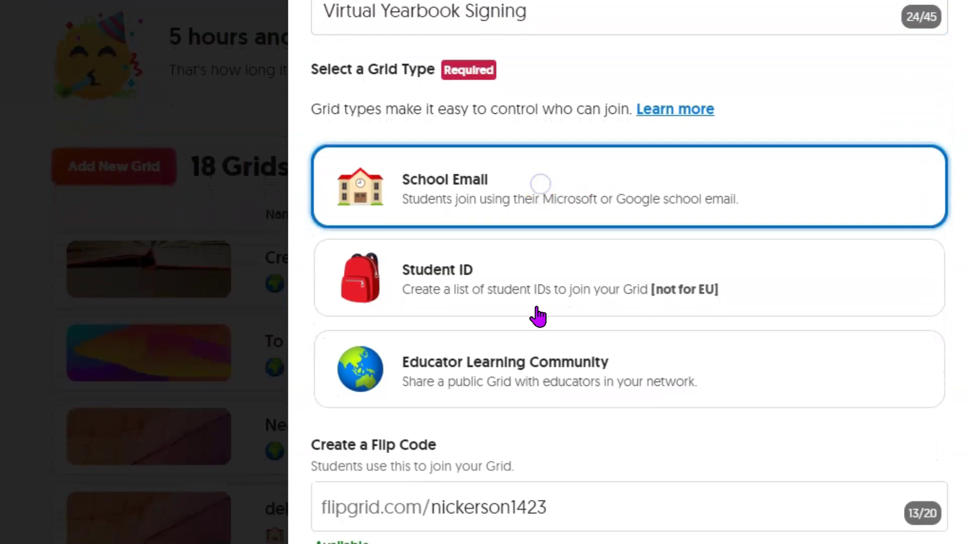
{"action": "scroll", "coordinate": [559, 498], "scroll_direction": "down", "scroll_amount": 2}
{"action": "left_click", "coordinate": [559, 498]}
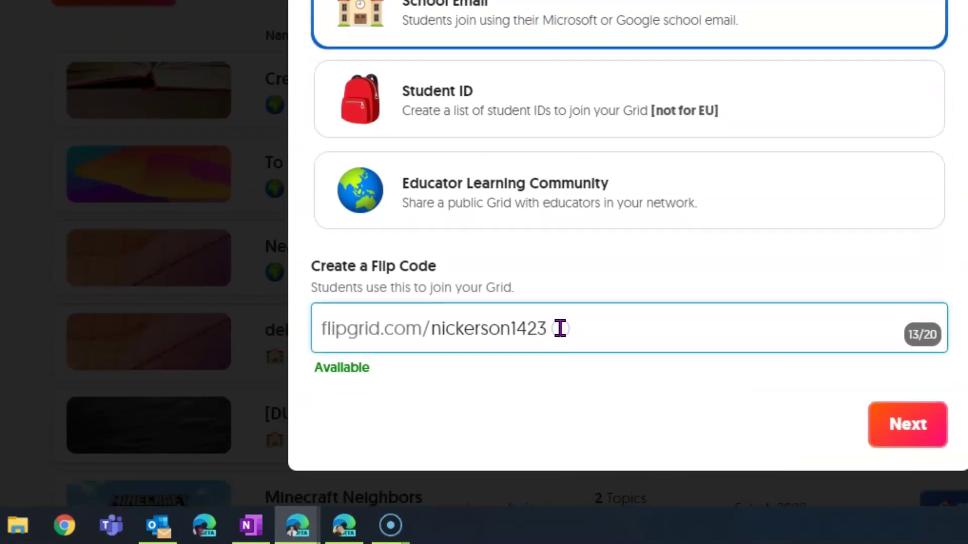
{"action": "key", "text": "BackSpace"}
{"action": "key", "text": "BackSpace"}
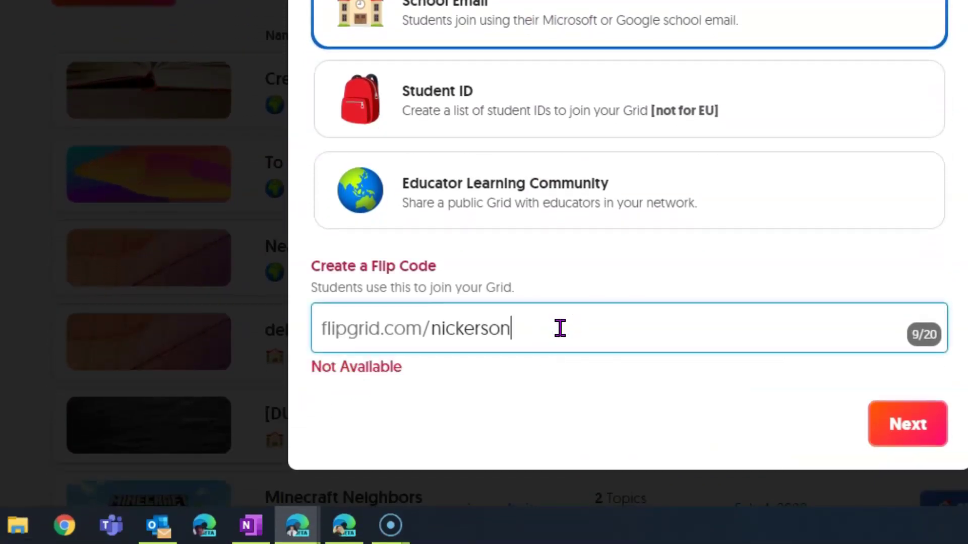
{"action": "type", "text": "3rd"}
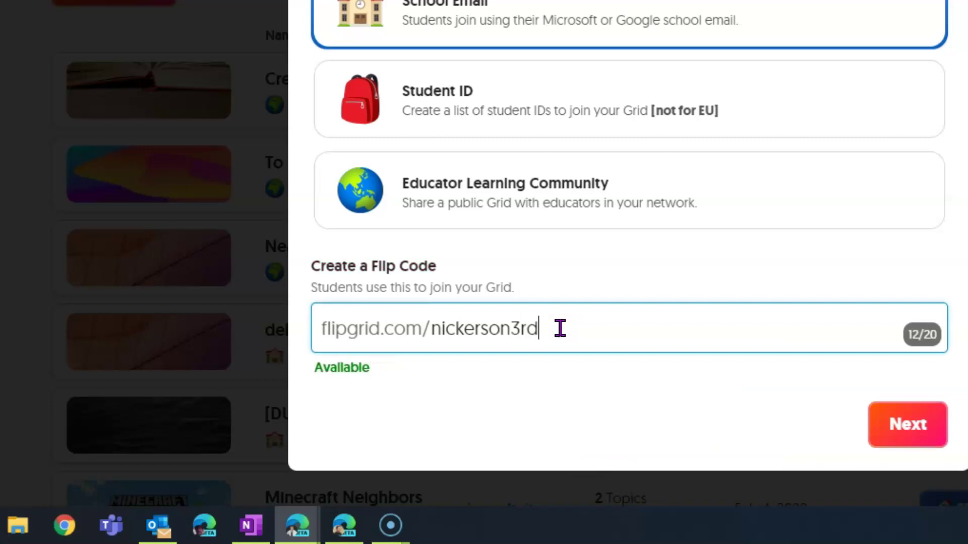
{"action": "type", "text": "period"}
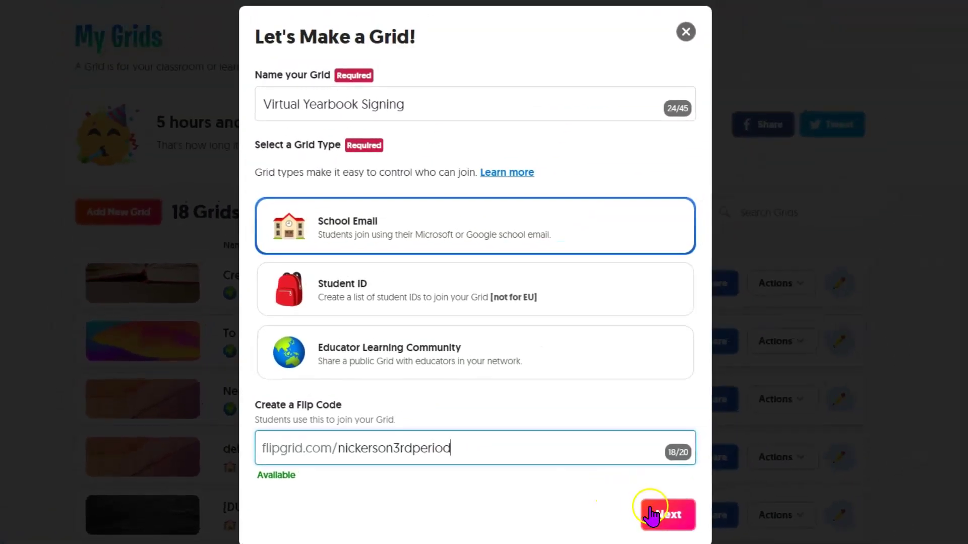
{"action": "left_click", "coordinate": [900, 439]}
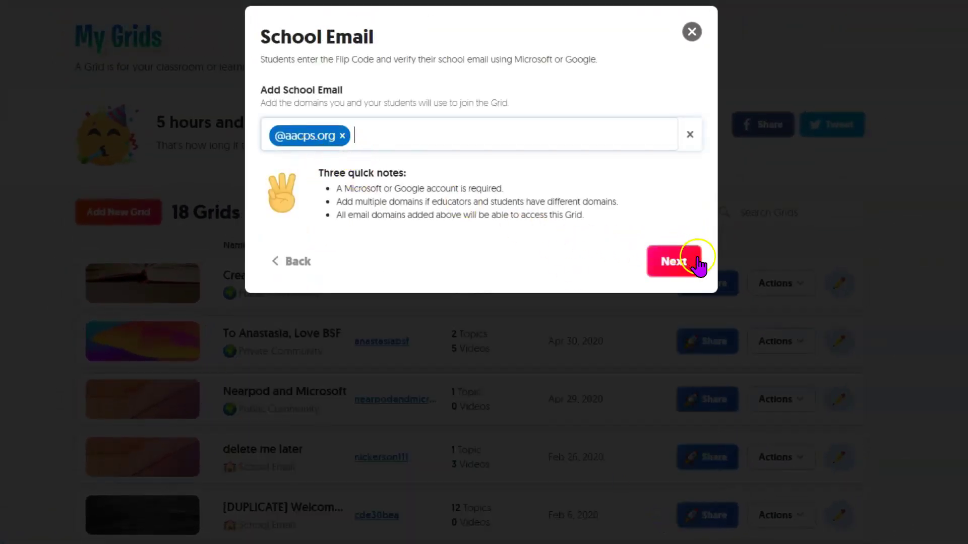
{"action": "left_click", "coordinate": [677, 264]}
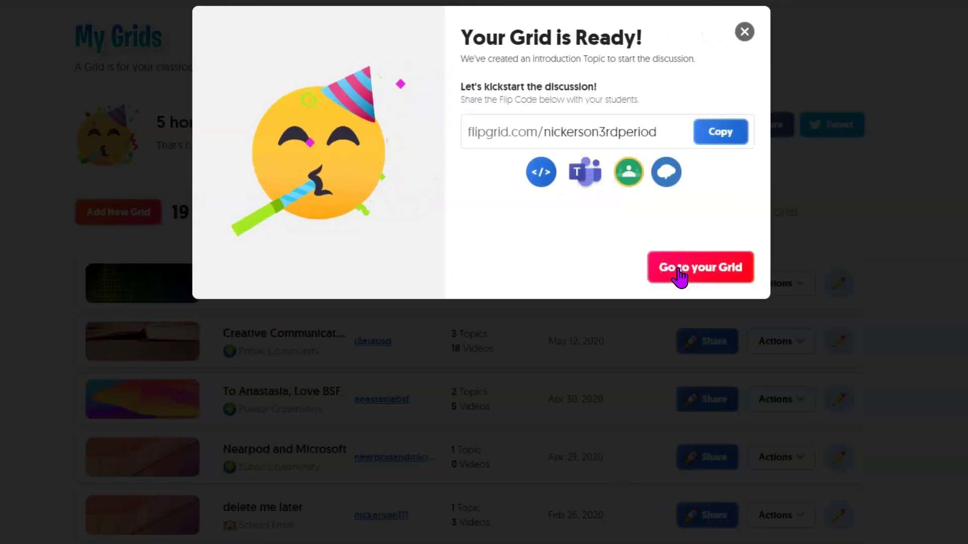
{"action": "left_click", "coordinate": [676, 241]}
{"action": "left_click", "coordinate": [707, 267]}
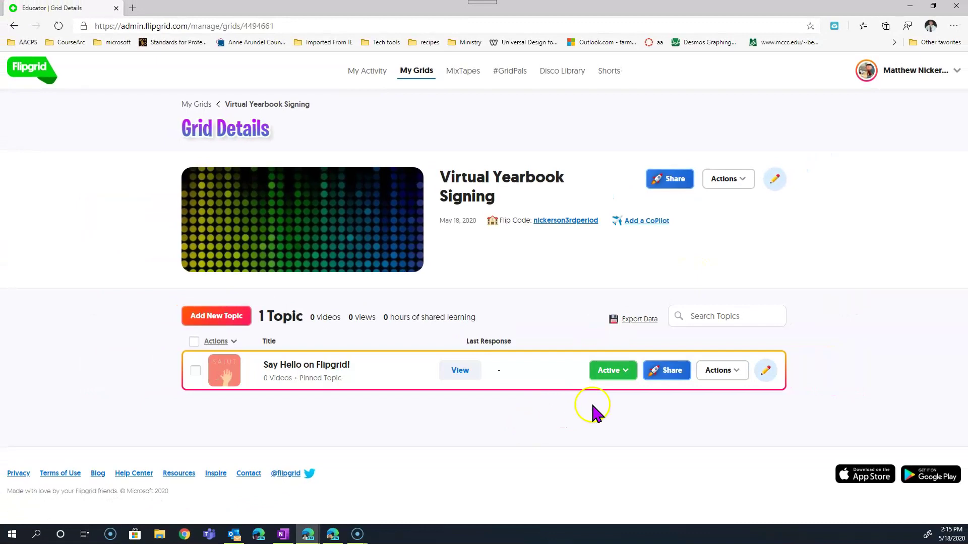
{"action": "left_click", "coordinate": [316, 366]}
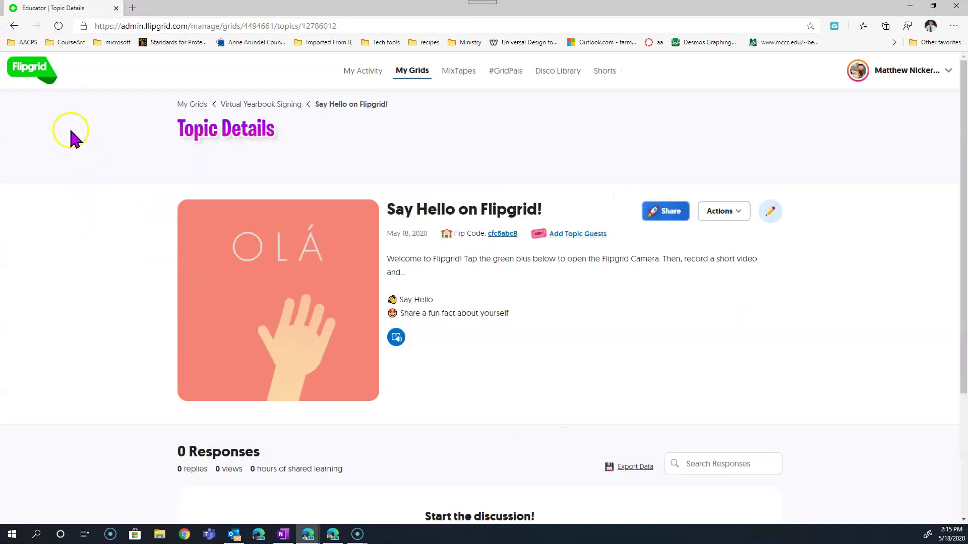
{"action": "left_click", "coordinate": [17, 26]}
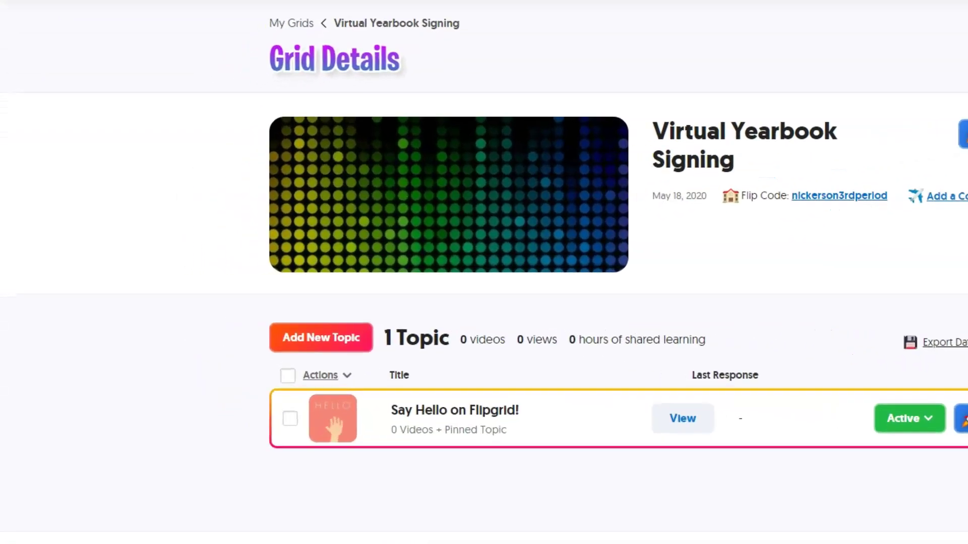
Add a topic titled with the student's name, with a prompt asking for memories and well wishes.
{"action": "left_click", "coordinate": [303, 331]}
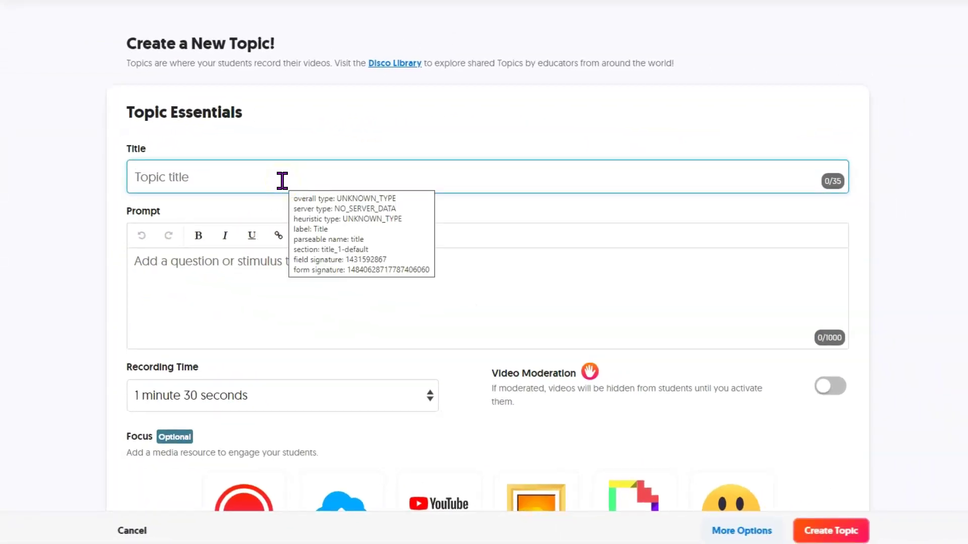
{"action": "left_click", "coordinate": [282, 181]}
{"action": "type", "text": "Emily N."}
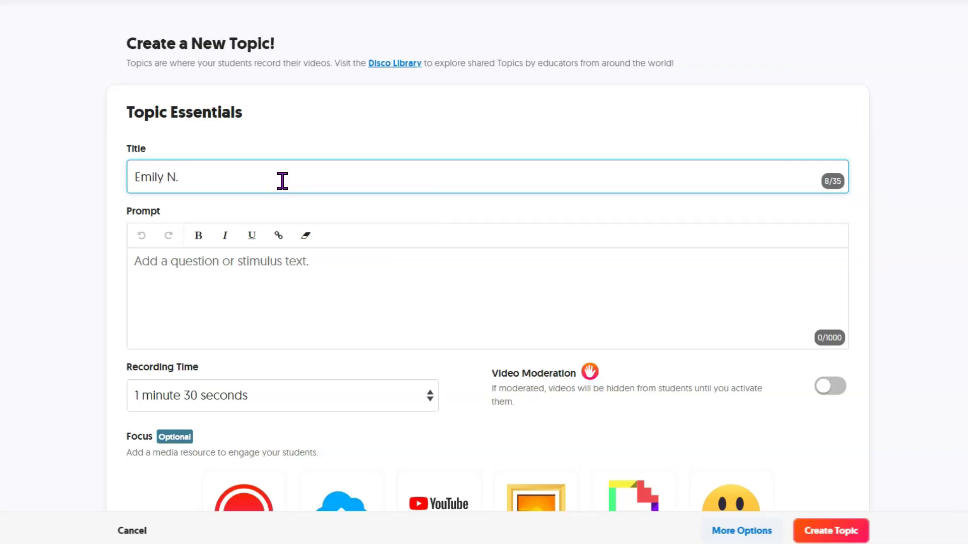
{"action": "left_click", "coordinate": [260, 271]}
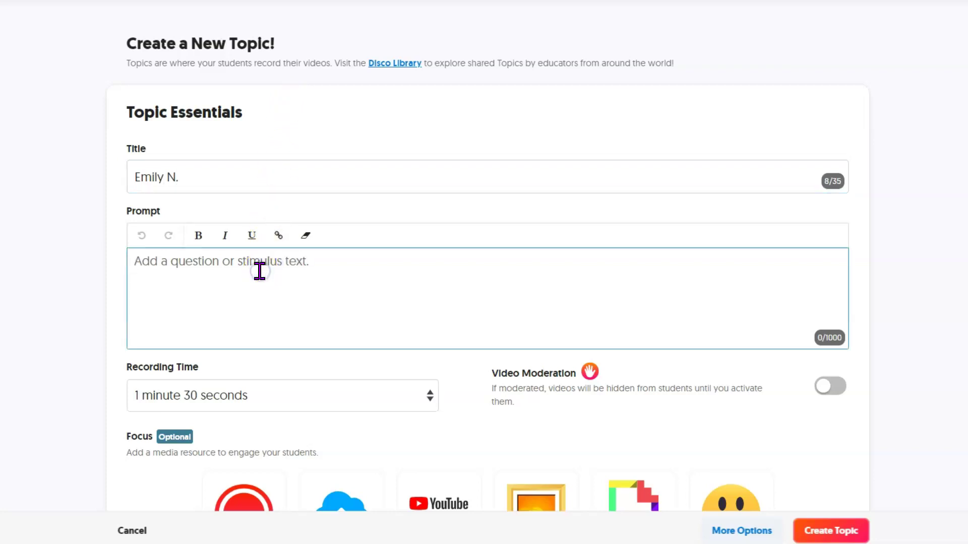
{"action": "type", "text": "Share with"}
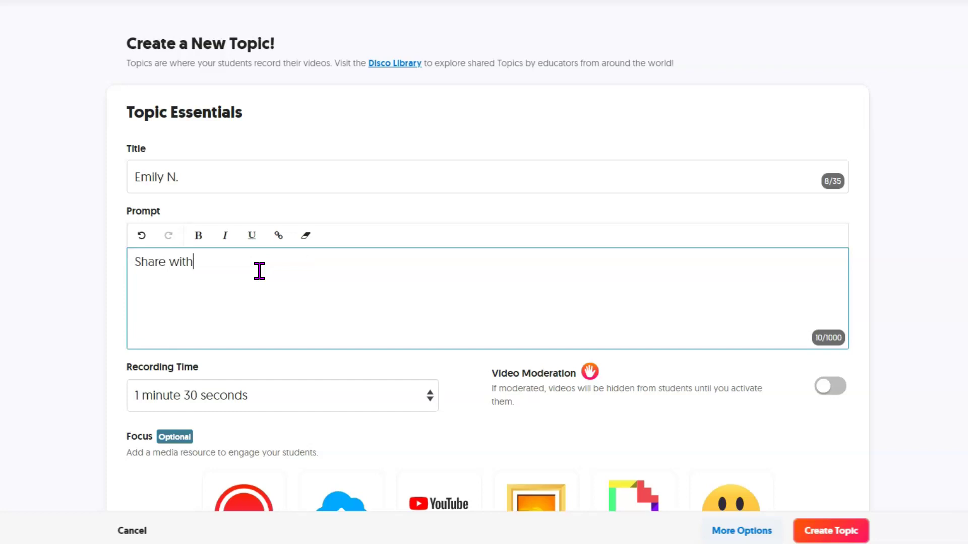
{"action": "type", "text": " Emily a favorite memor"}
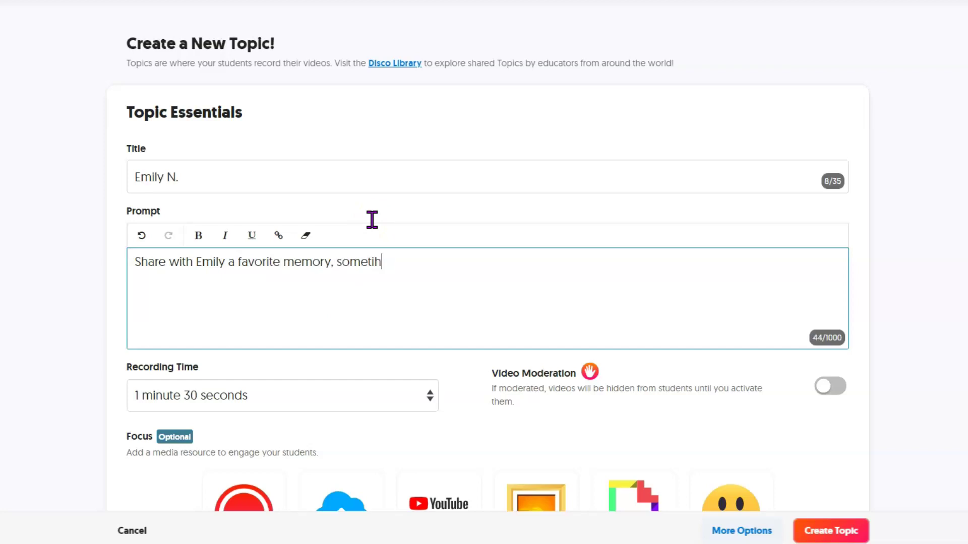
{"action": "type", "text": "y, something encouraging, compliments or "}
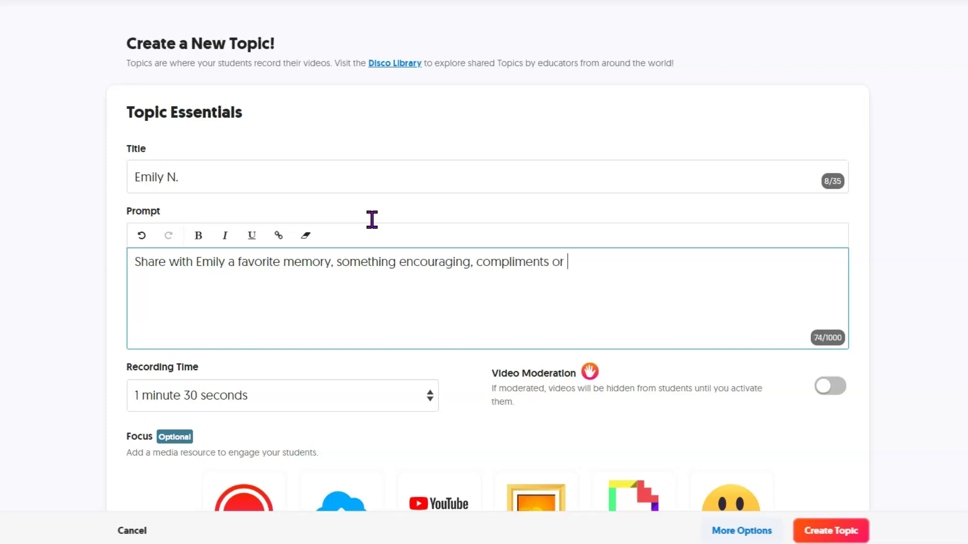
{"action": "type", "text": "well wishes for the future."}
Turn video moderation on and limit recording time to 1 minute.
{"action": "left_click", "coordinate": [828, 389]}
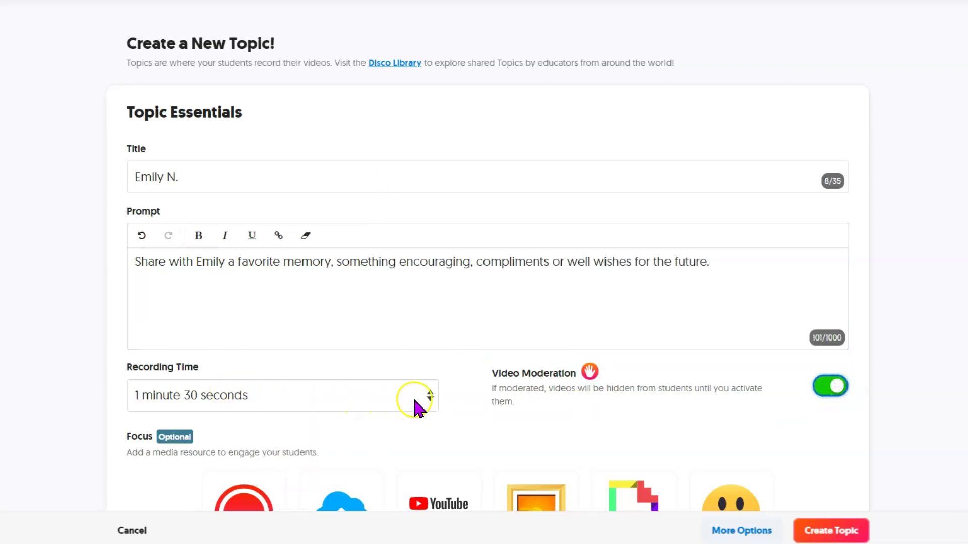
{"action": "left_click", "coordinate": [427, 398]}
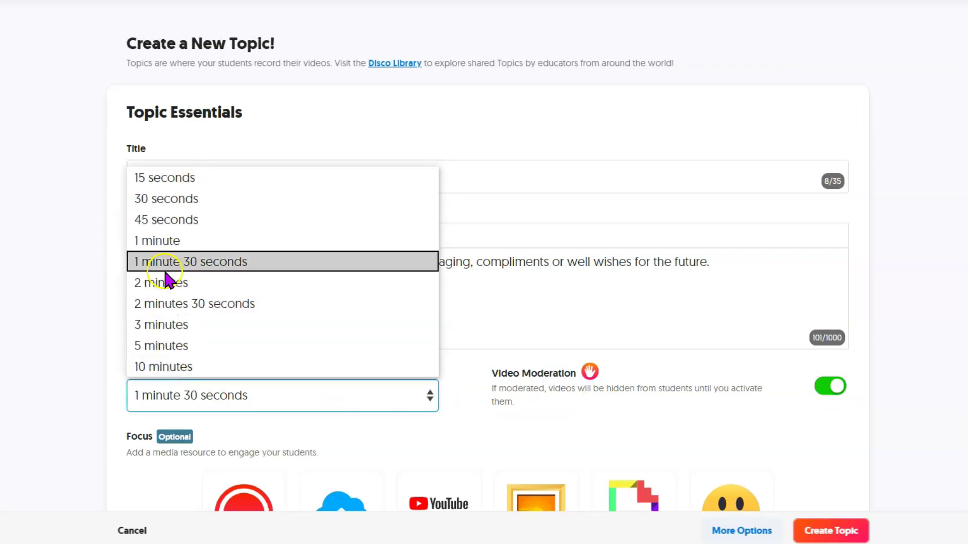
{"action": "left_click", "coordinate": [168, 243]}
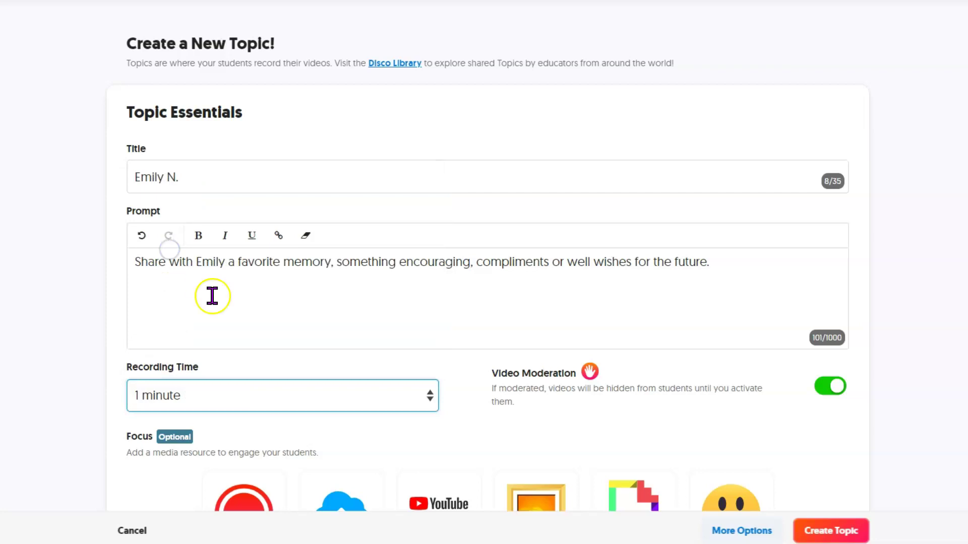
Search Giphy for 'exciting' and attach the cartoon baby on a purple couch GIF as focus.
{"action": "scroll", "coordinate": [300, 348], "scroll_direction": "down", "scroll_amount": 4}
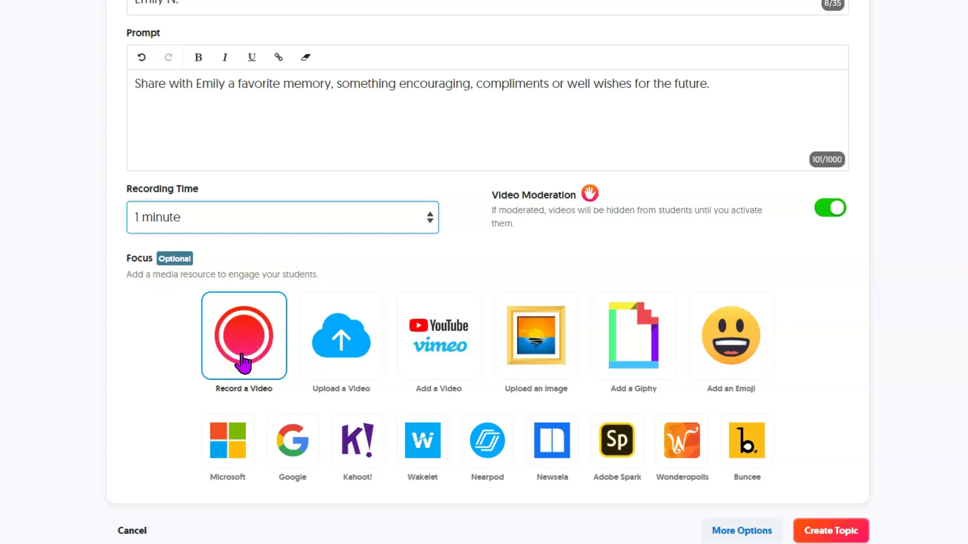
{"action": "left_click", "coordinate": [353, 386]}
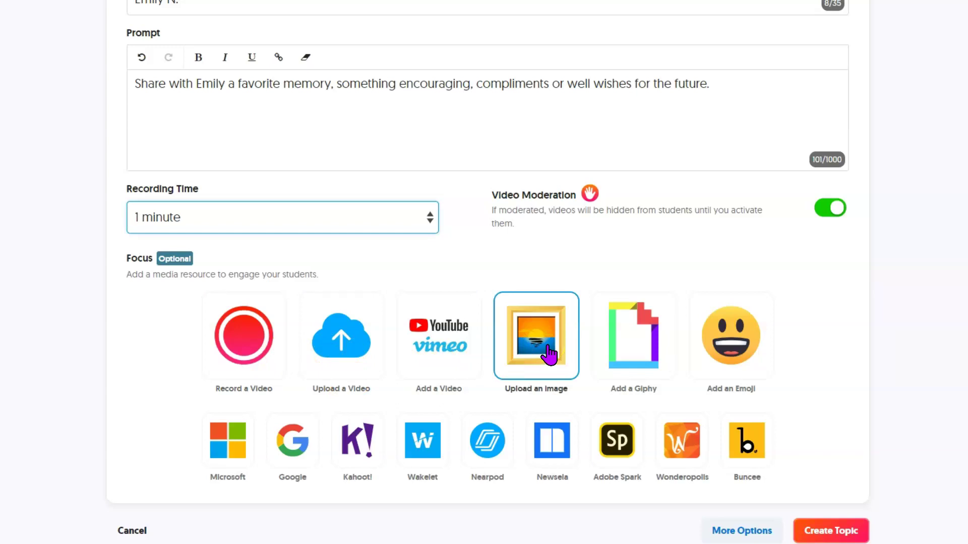
{"action": "left_click", "coordinate": [772, 345]}
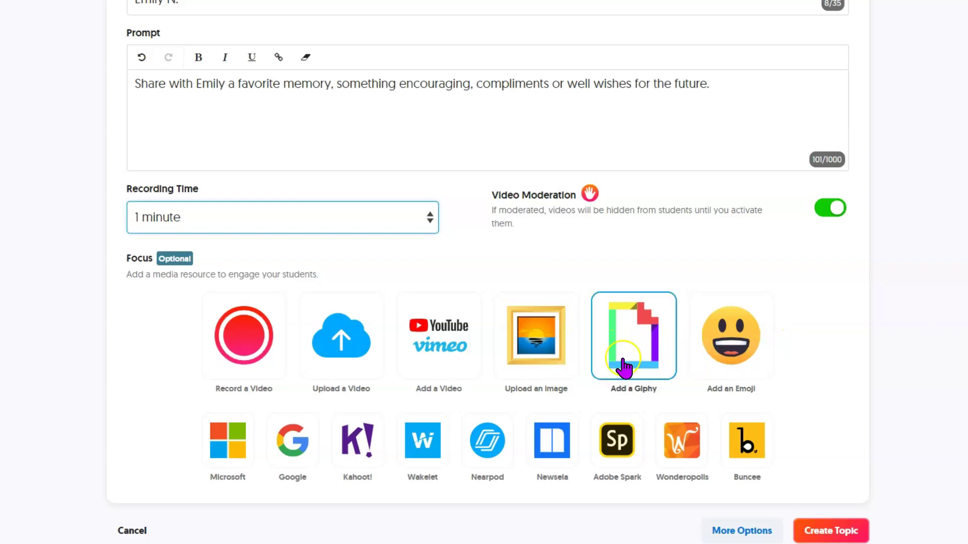
{"action": "left_click", "coordinate": [604, 356]}
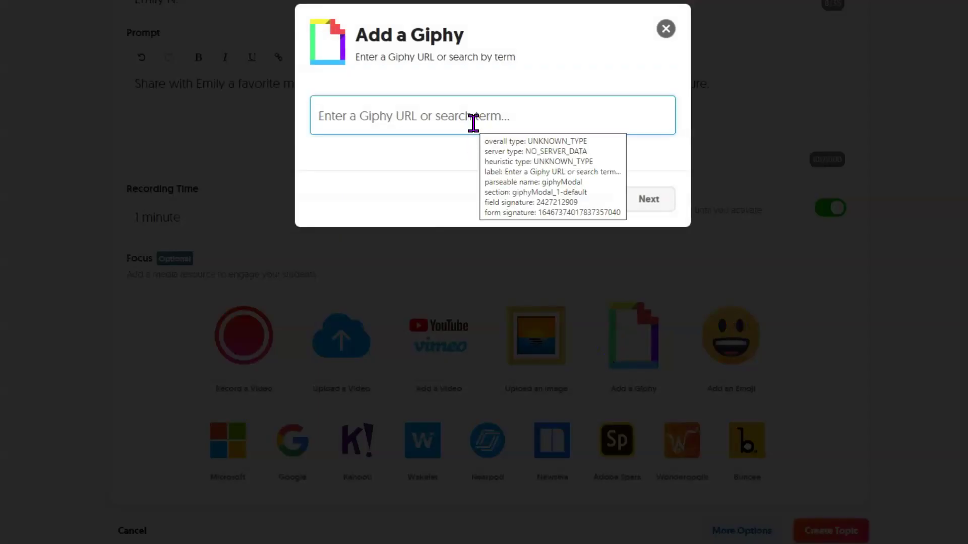
{"action": "type", "text": "exciting"}
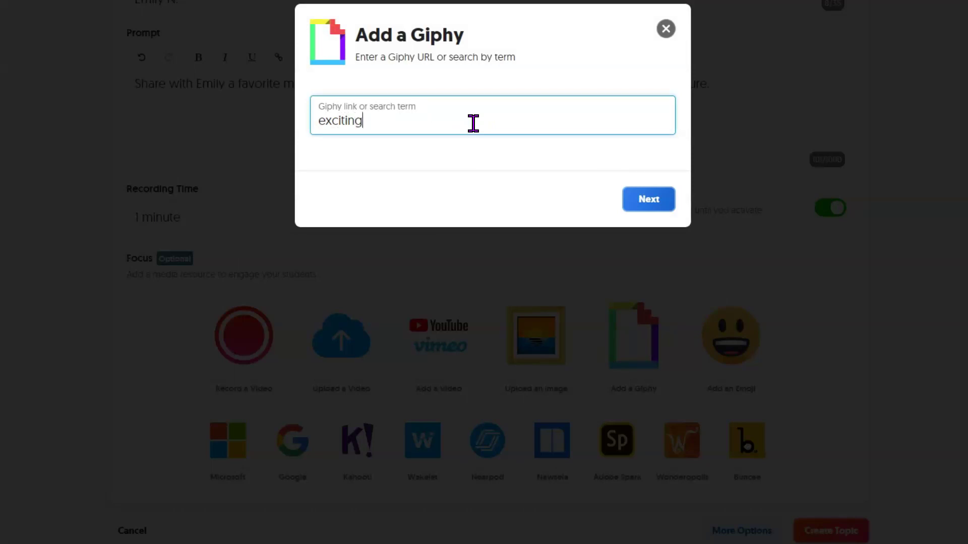
{"action": "key", "text": "Return"}
{"action": "left_click", "coordinate": [476, 154]}
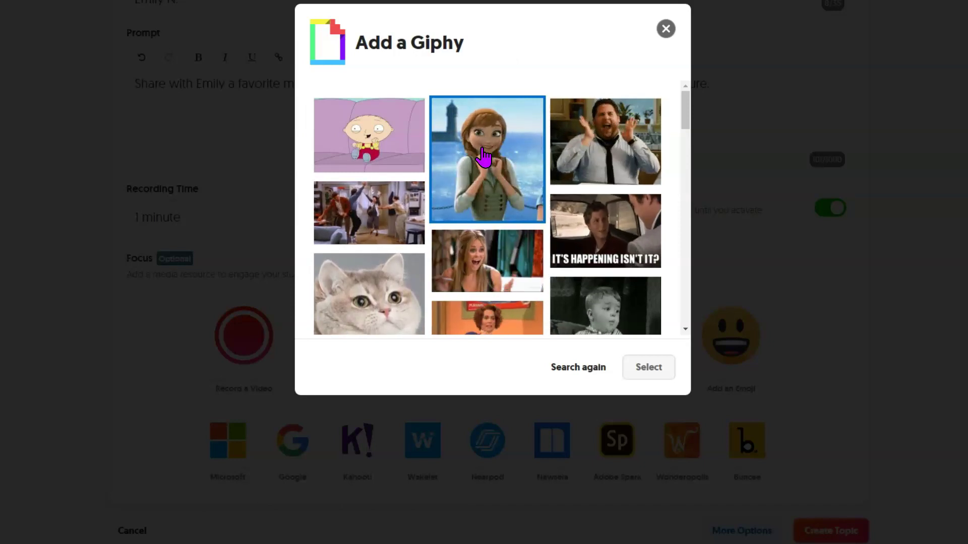
{"action": "left_click", "coordinate": [368, 133]}
{"action": "left_click", "coordinate": [231, 146]}
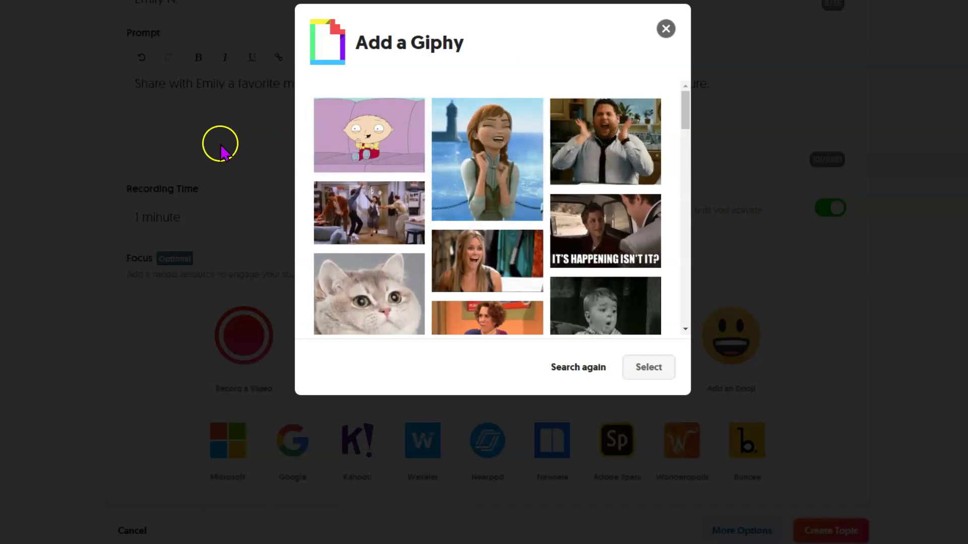
{"action": "left_click", "coordinate": [318, 111]}
{"action": "left_click", "coordinate": [410, 97]}
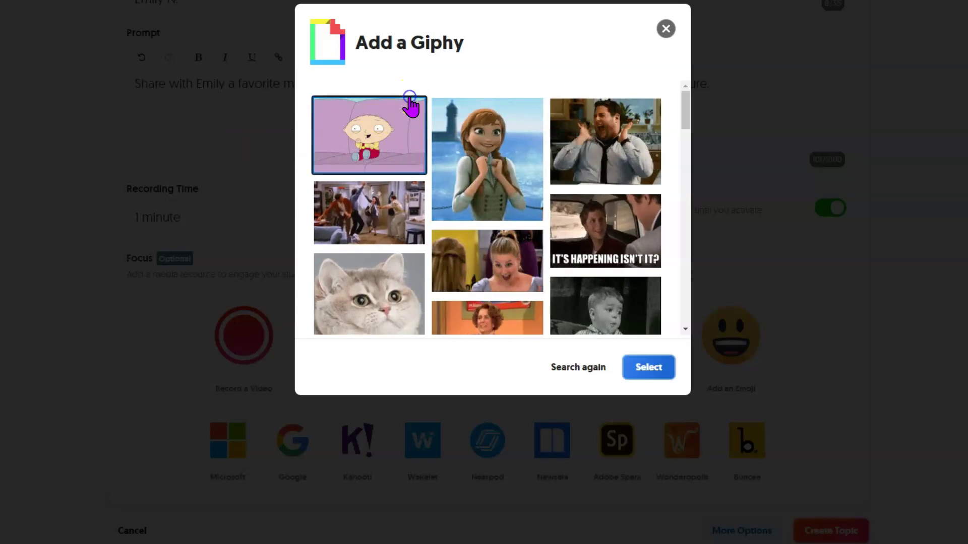
{"action": "left_click", "coordinate": [640, 371]}
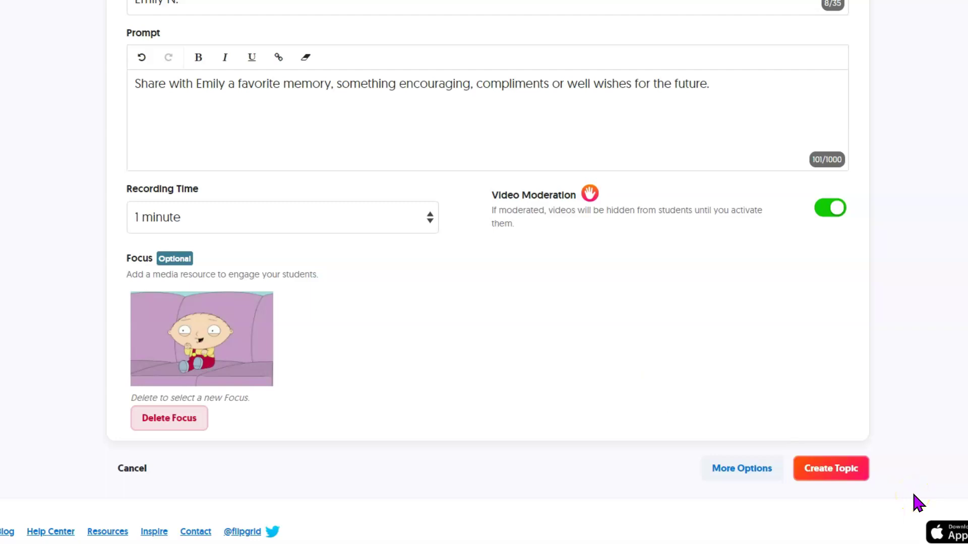
Add the topic tip 'Keep it positive!'.
{"action": "left_click", "coordinate": [753, 468]}
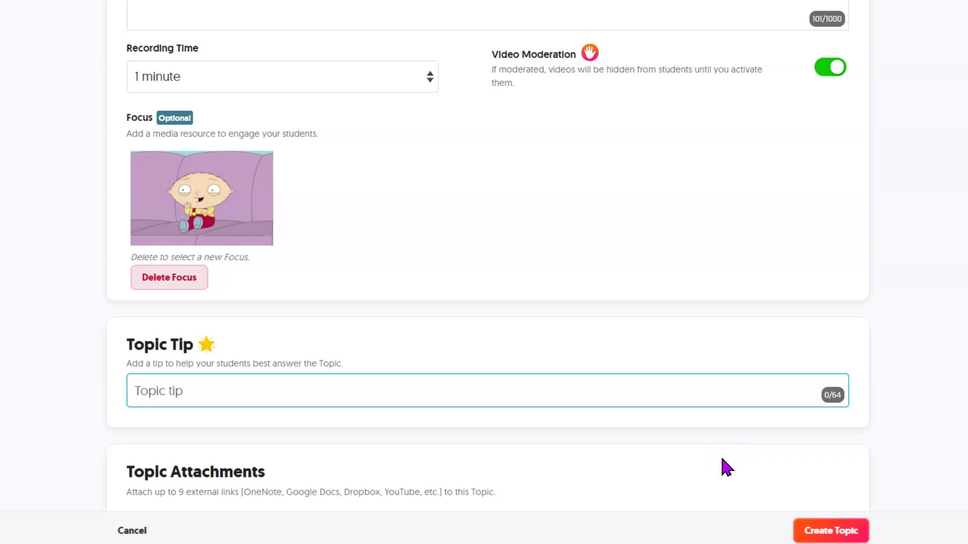
{"action": "type", "text": "Keep it positiv"}
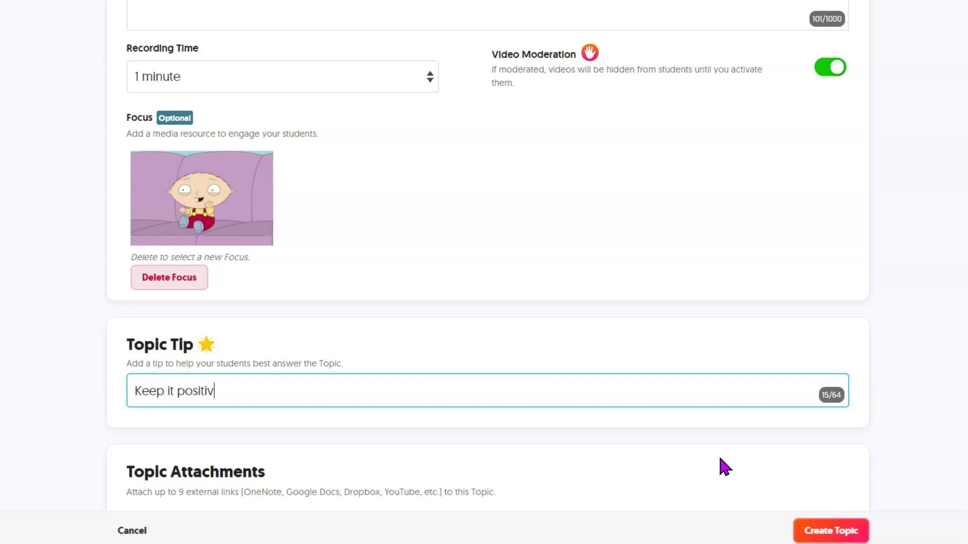
{"action": "type", "text": "e!"}
{"action": "scroll", "coordinate": [724, 467], "scroll_direction": "down", "scroll_amount": 1}
{"action": "scroll", "coordinate": [721, 460], "scroll_direction": "down", "scroll_amount": 4}
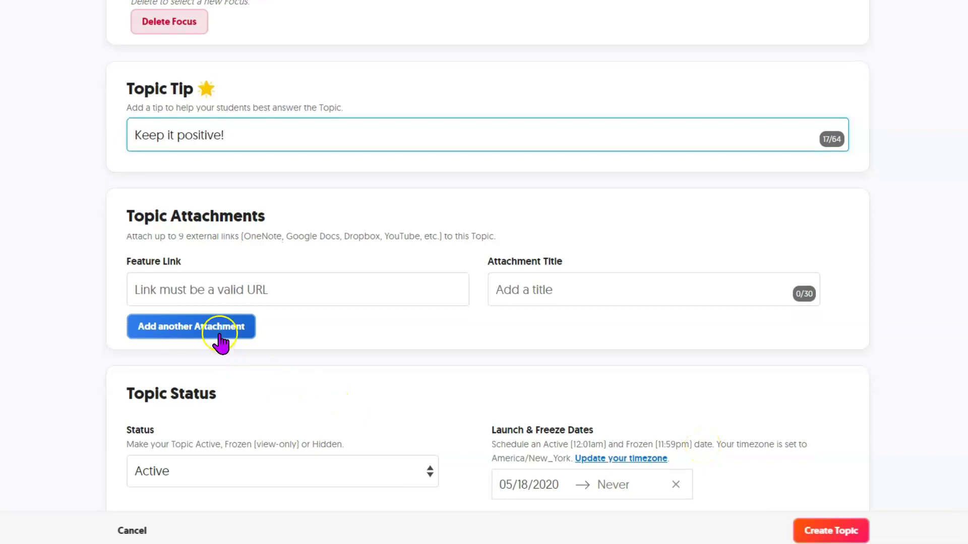
{"action": "scroll", "coordinate": [225, 338], "scroll_direction": "down", "scroll_amount": 3}
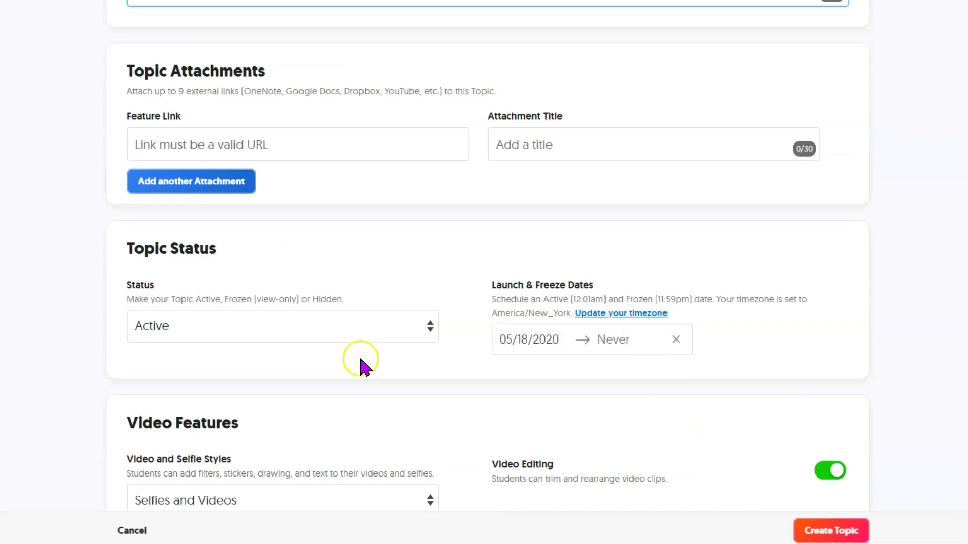
Leave the freeze date unset and toggle student-to-student replies, completing the topic.
{"action": "left_click", "coordinate": [626, 344]}
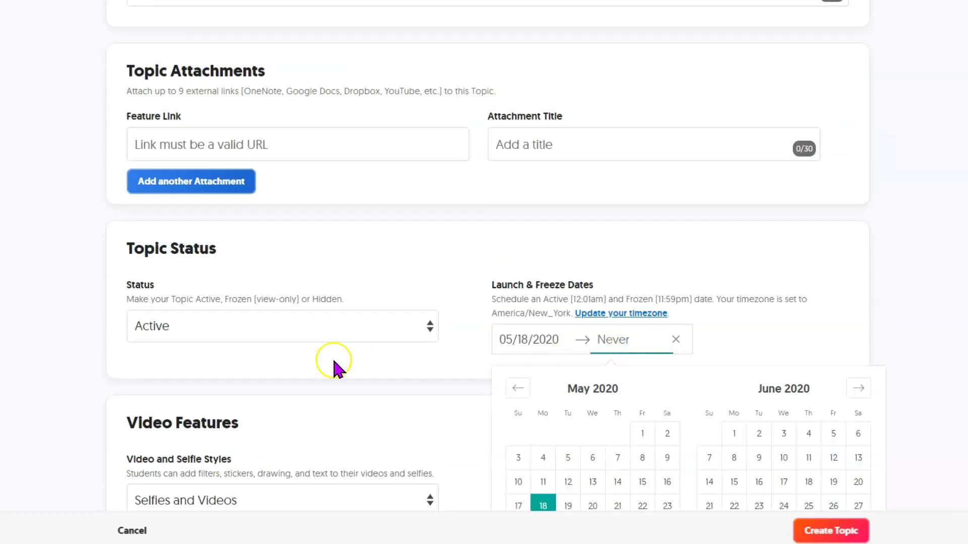
{"action": "left_click", "coordinate": [71, 365]}
{"action": "scroll", "coordinate": [71, 366], "scroll_direction": "down", "scroll_amount": 3}
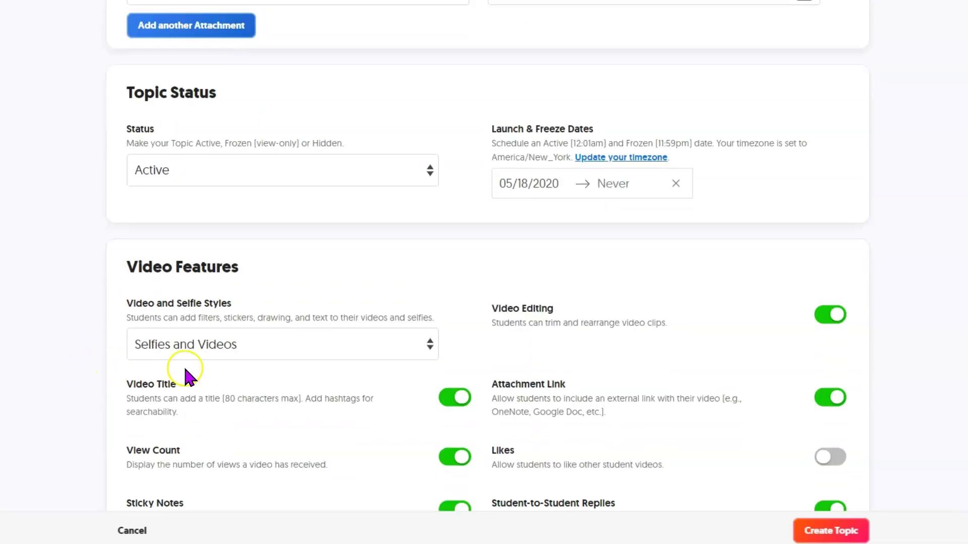
{"action": "scroll", "coordinate": [63, 395], "scroll_direction": "down", "scroll_amount": 2}
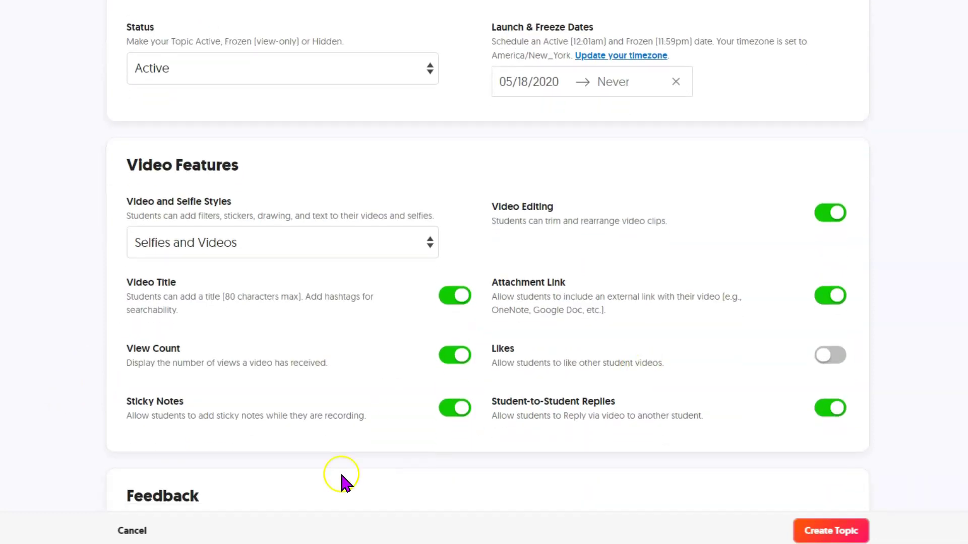
{"action": "left_click", "coordinate": [831, 409]}
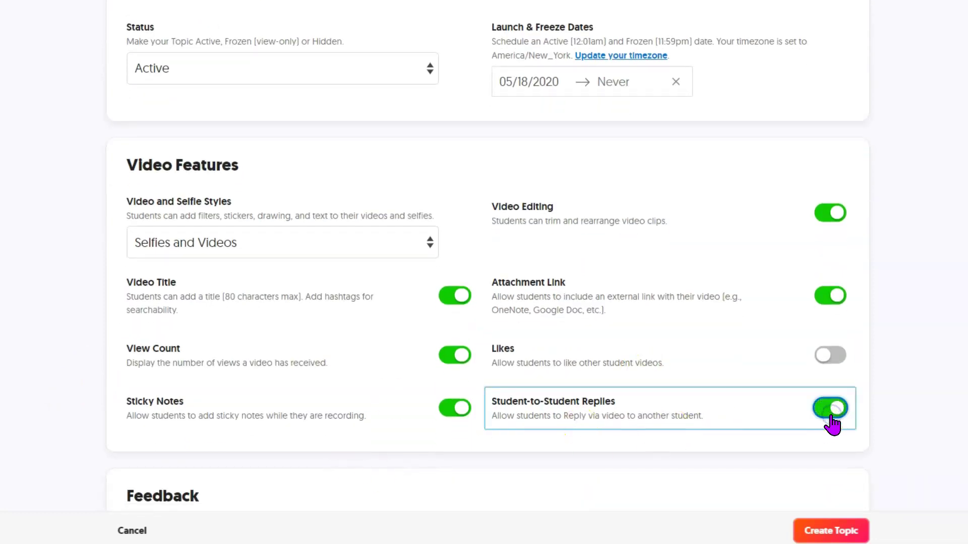
{"action": "scroll", "coordinate": [777, 422], "scroll_direction": "down", "scroll_amount": 5}
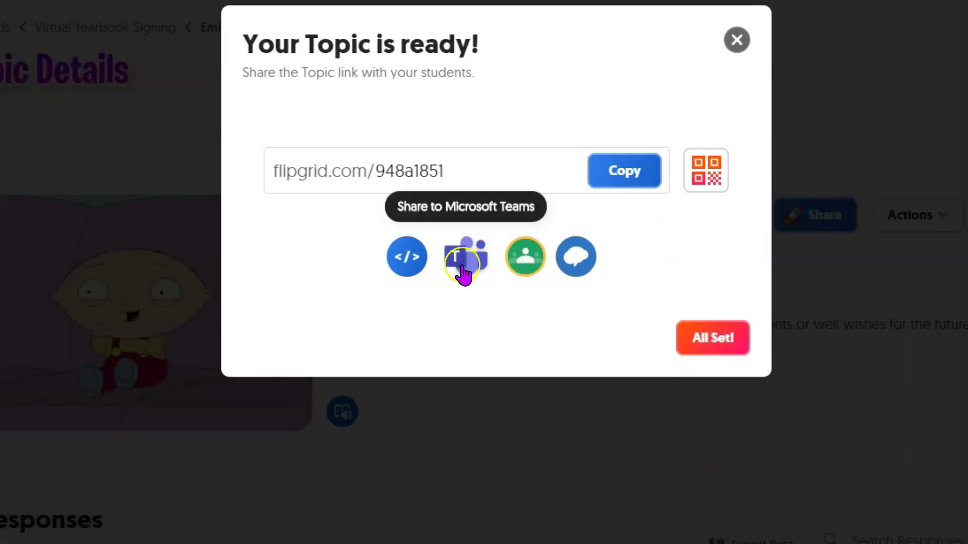
Dismiss the Topic ready dialog and reopen the Virtual Yearbook Signing grid from My Grids.
{"action": "left_click", "coordinate": [593, 280]}
{"action": "left_click", "coordinate": [736, 40]}
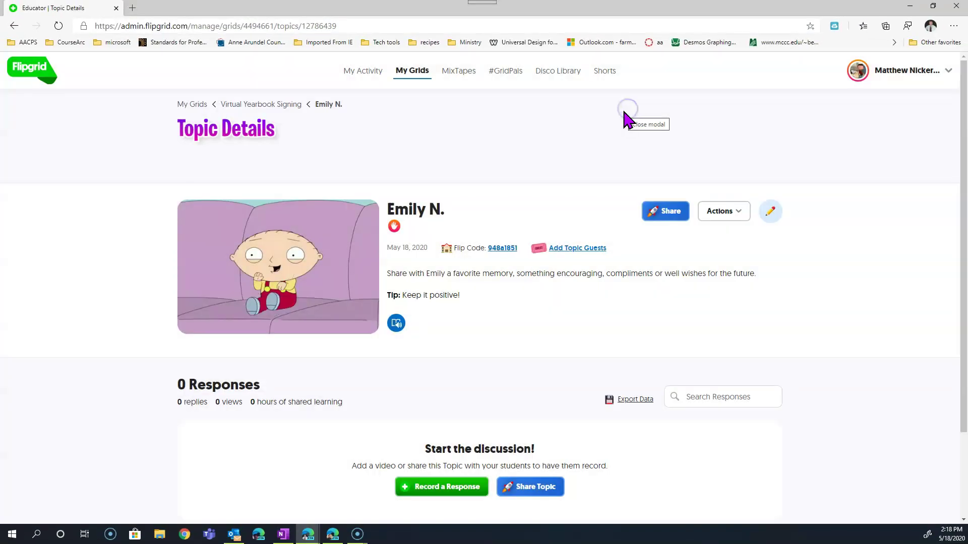
{"action": "left_click", "coordinate": [411, 80]}
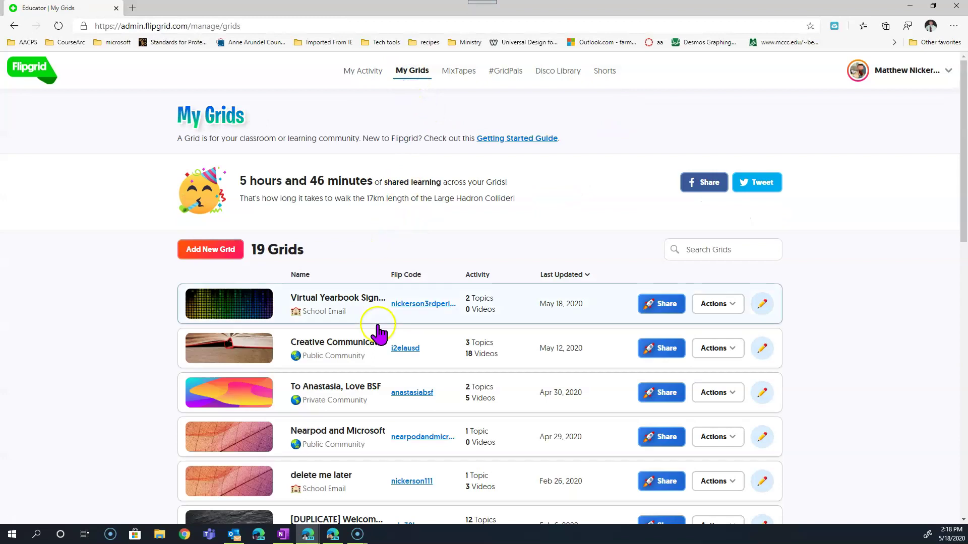
{"action": "left_click", "coordinate": [339, 300]}
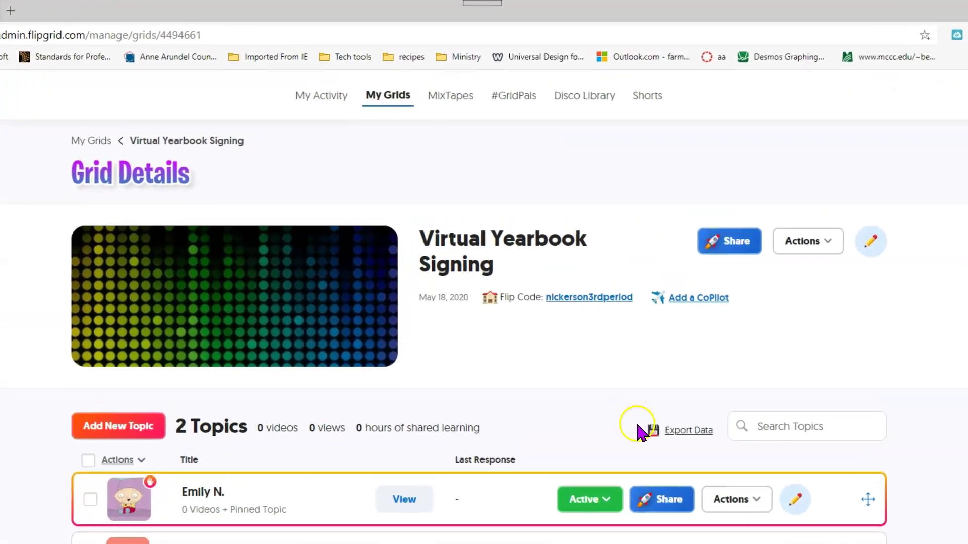
Copy the grid's share link and share it to Microsoft Teams.
{"action": "left_click", "coordinate": [722, 239]}
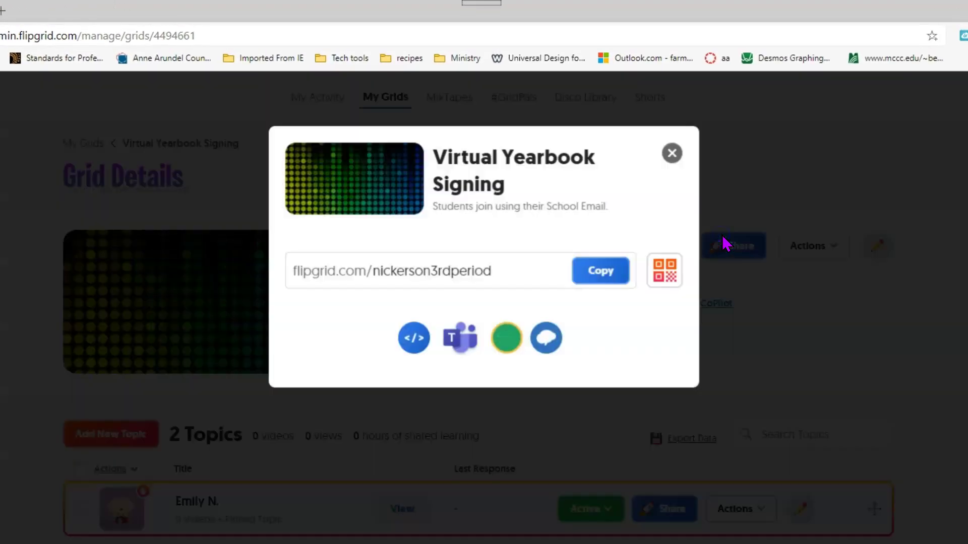
{"action": "left_click", "coordinate": [615, 276]}
{"action": "left_click", "coordinate": [473, 337]}
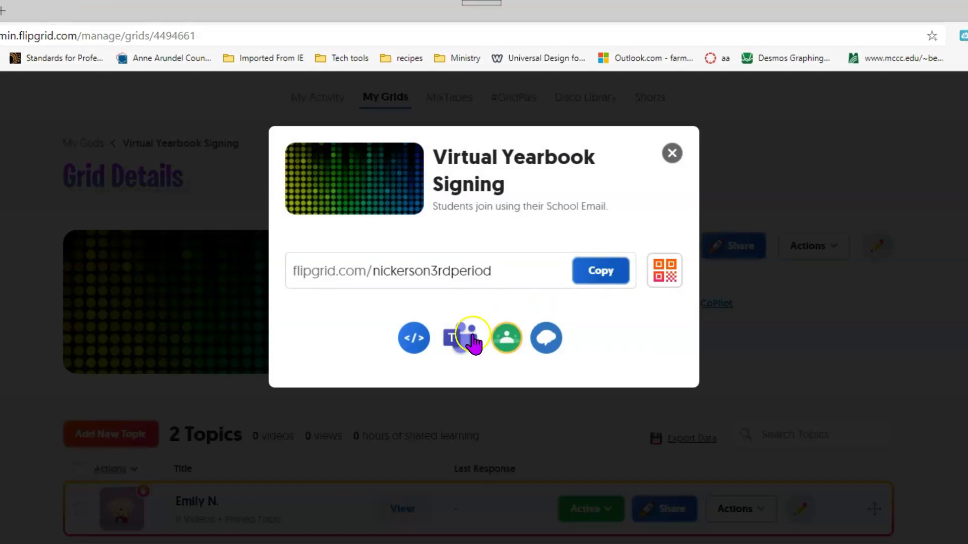
{"action": "left_click", "coordinate": [674, 153]}
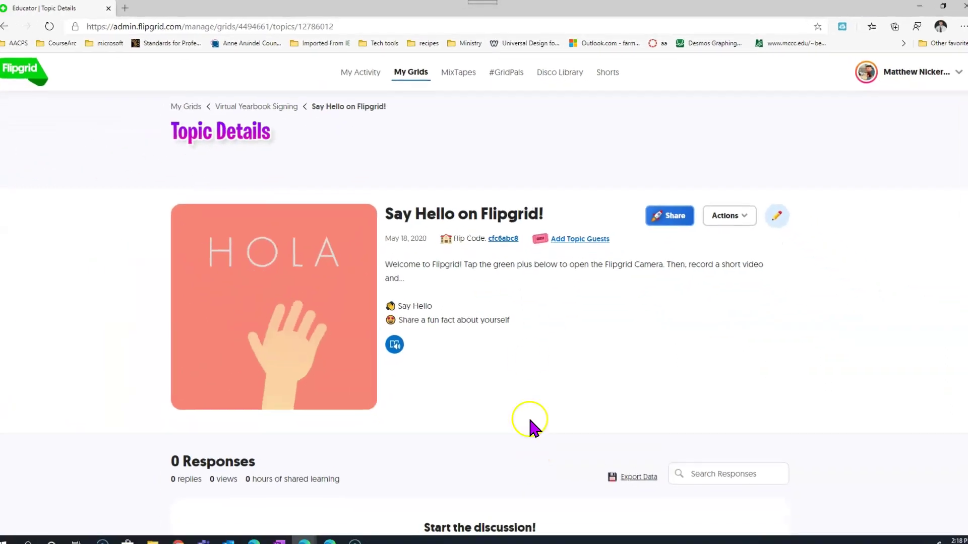
Permanently delete the 'Say Hello on Flipgrid!' topic, ticking the confirmation checkbox.
{"action": "left_click", "coordinate": [14, 25]}
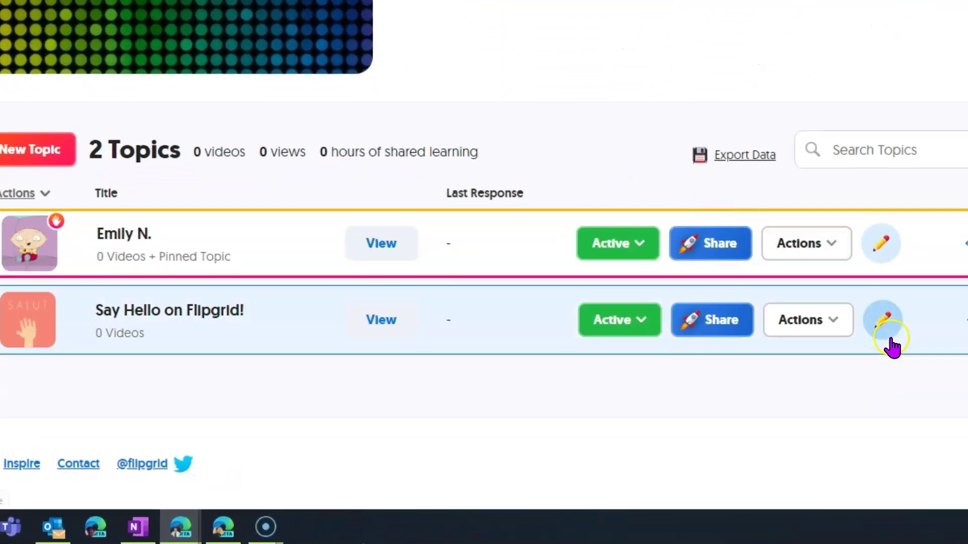
{"action": "left_click", "coordinate": [883, 336]}
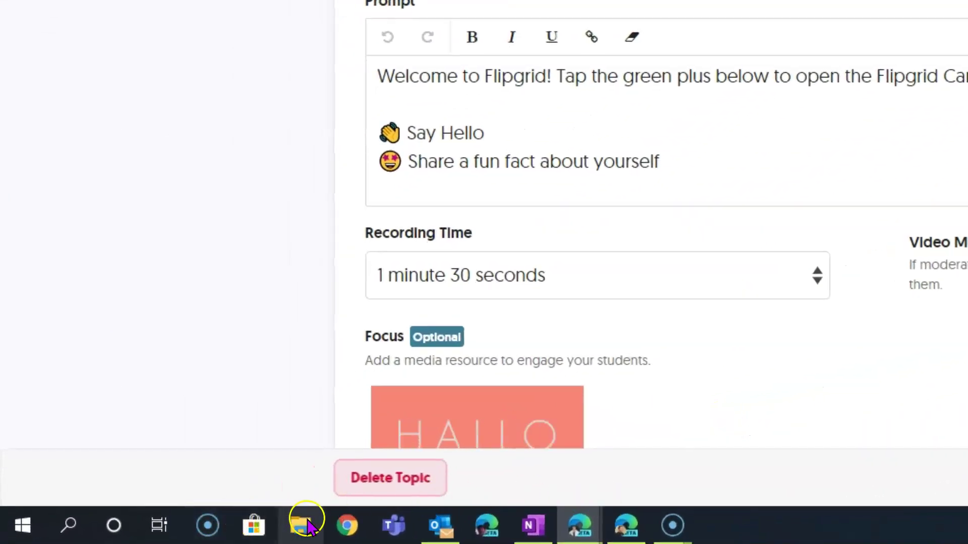
{"action": "left_click", "coordinate": [402, 485]}
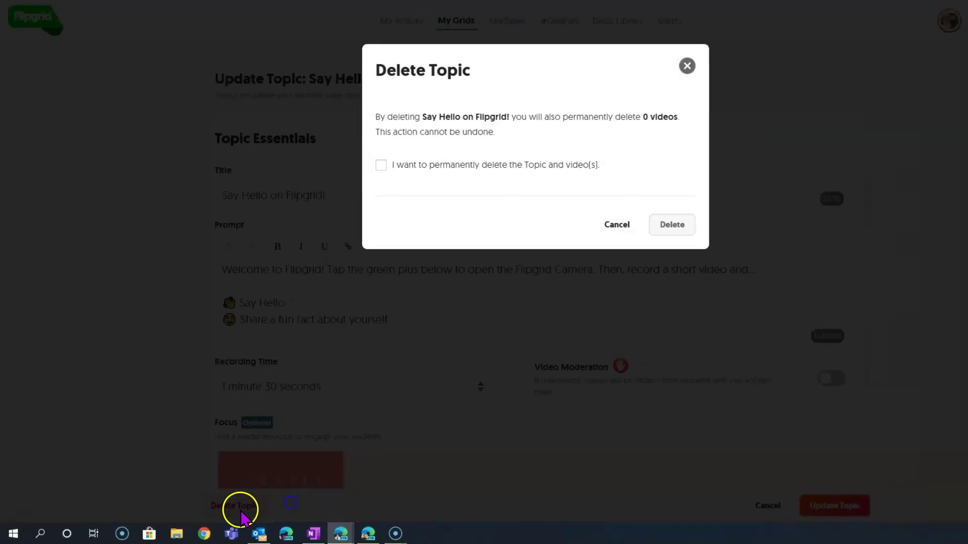
{"action": "left_click", "coordinate": [381, 165]}
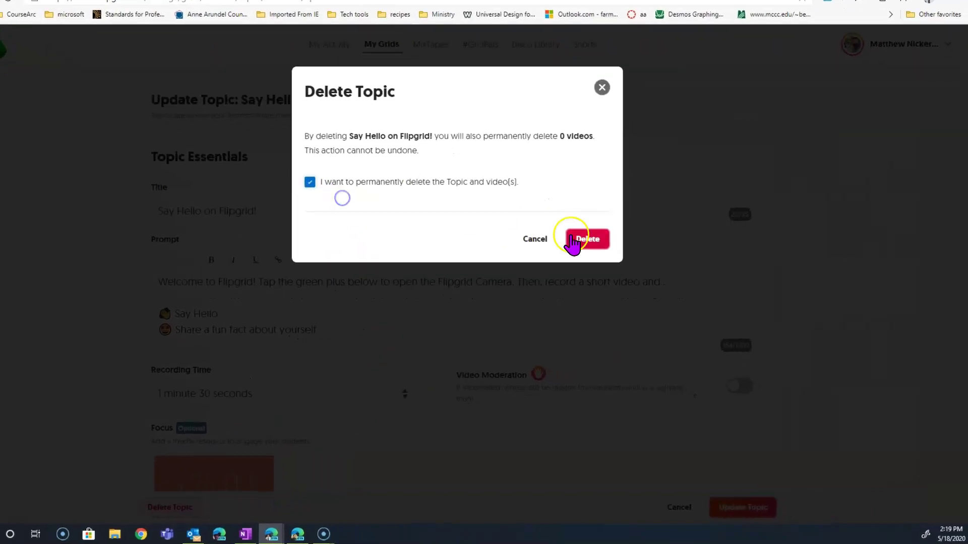
{"action": "left_click", "coordinate": [672, 224]}
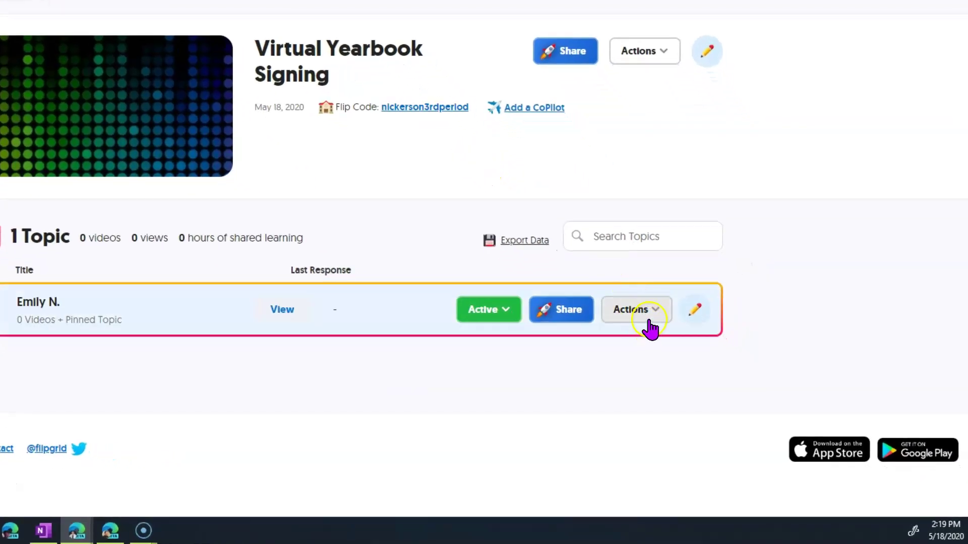
Duplicate the student's topic into Virtual Yearbook Signing, keeping only the topic without responses.
{"action": "left_click", "coordinate": [647, 313]}
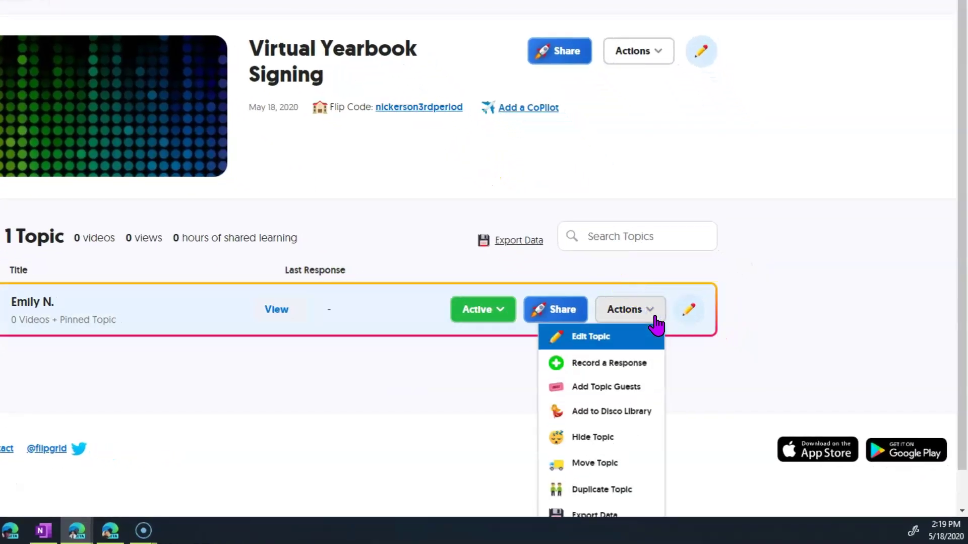
{"action": "left_click", "coordinate": [614, 492]}
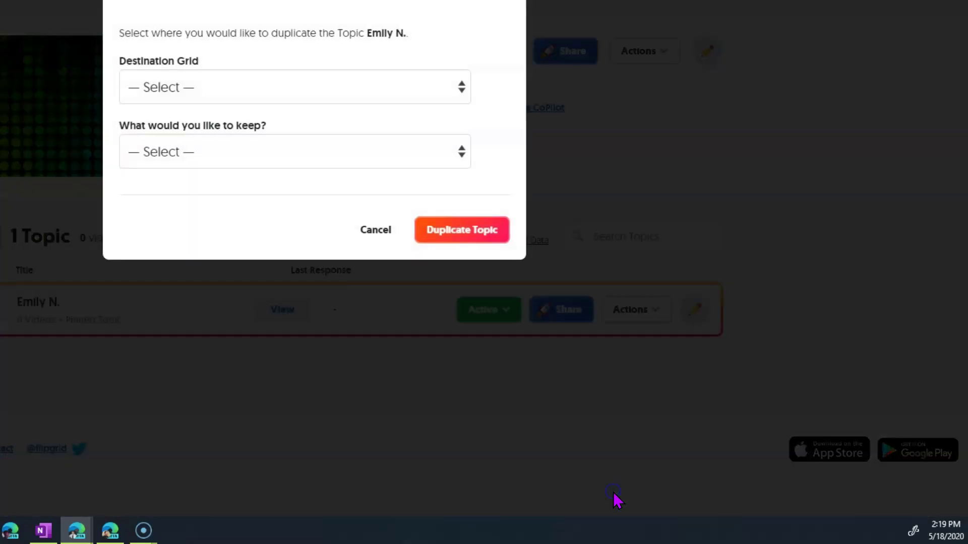
{"action": "left_click", "coordinate": [459, 88]}
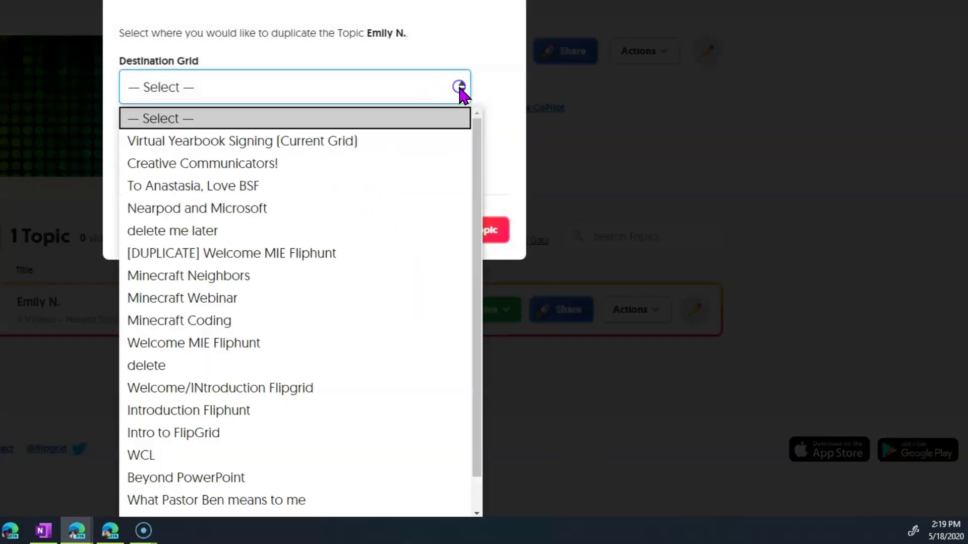
{"action": "left_click", "coordinate": [384, 137]}
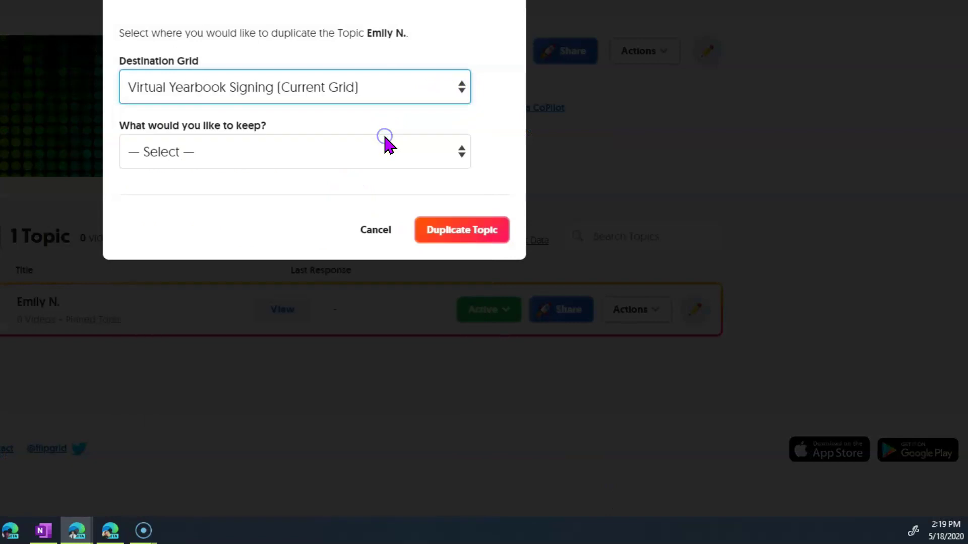
{"action": "left_click", "coordinate": [464, 150]}
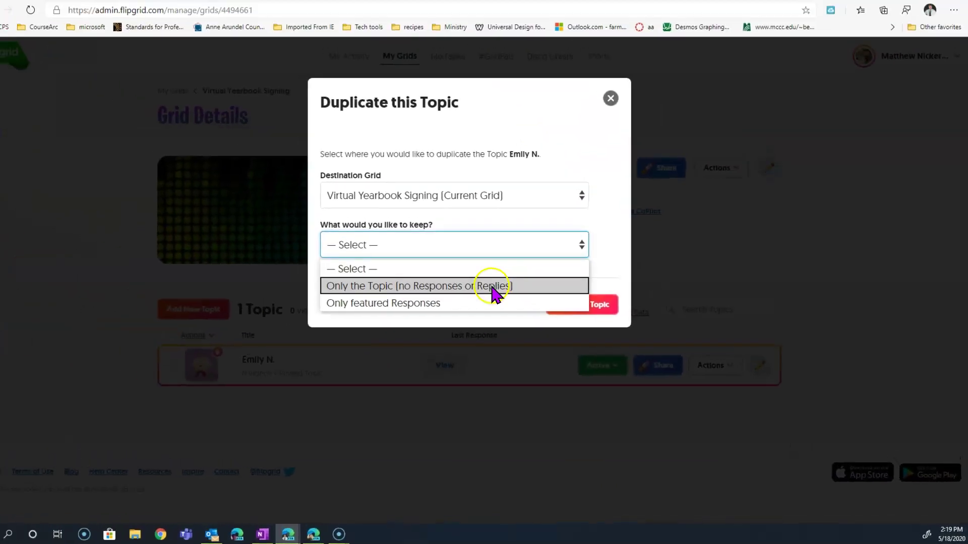
{"action": "left_click", "coordinate": [496, 287]}
{"action": "left_click", "coordinate": [574, 306]}
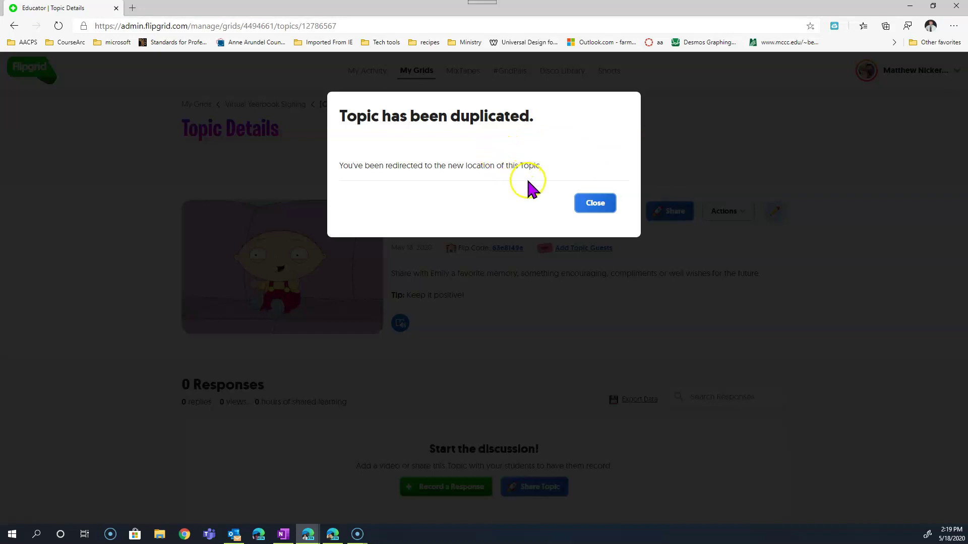
{"action": "left_click", "coordinate": [595, 203]}
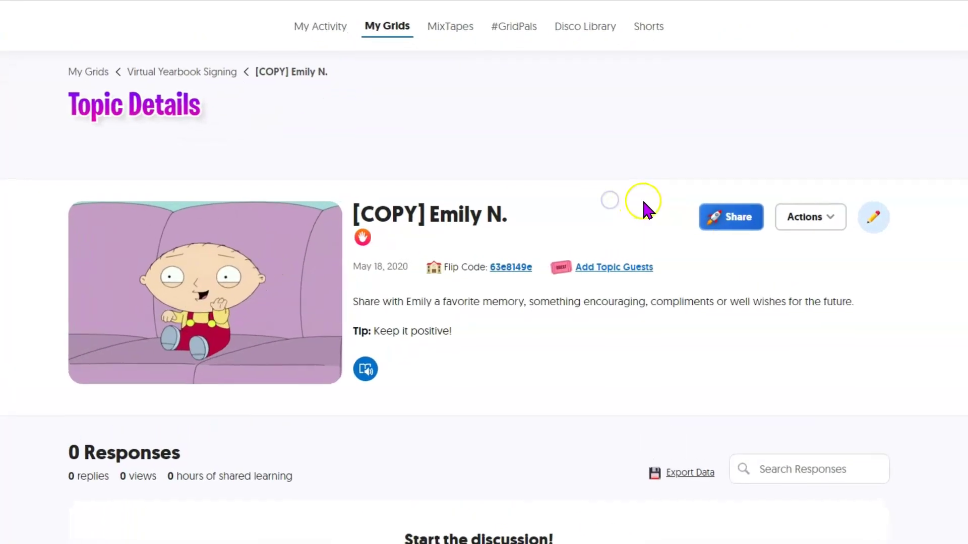
Replace the copy's title and the name in its prompt with the second student's, and save.
{"action": "left_click", "coordinate": [792, 212]}
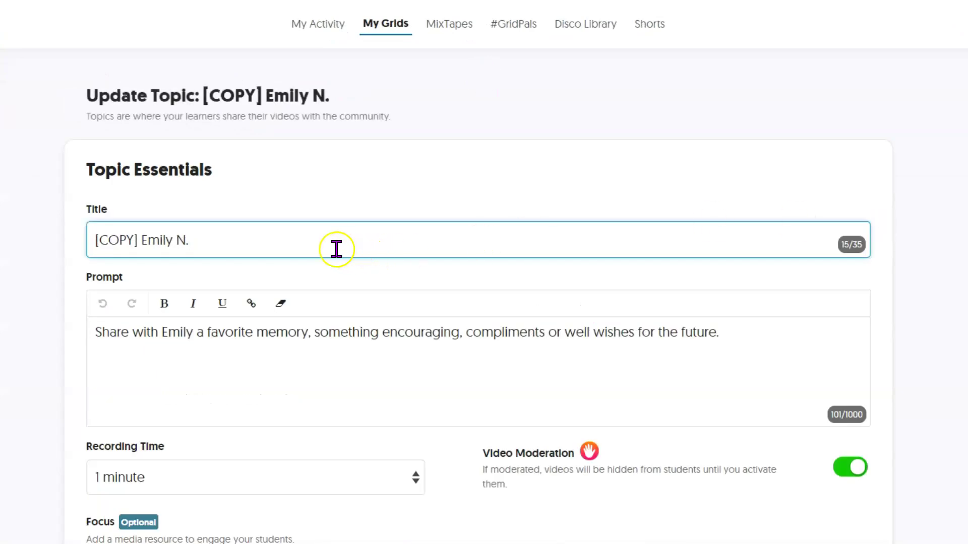
{"action": "key", "text": "ctrl+a"}
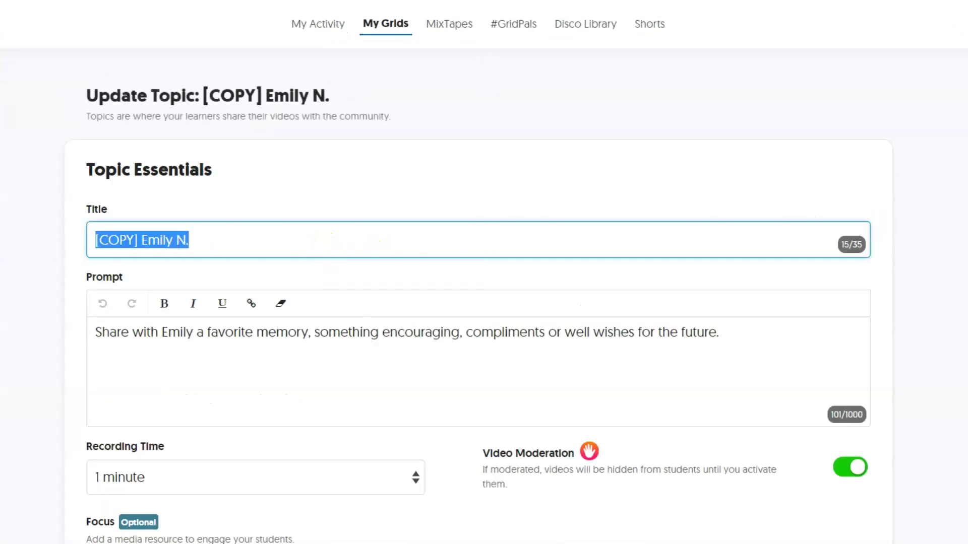
{"action": "type", "text": "Sam R"}
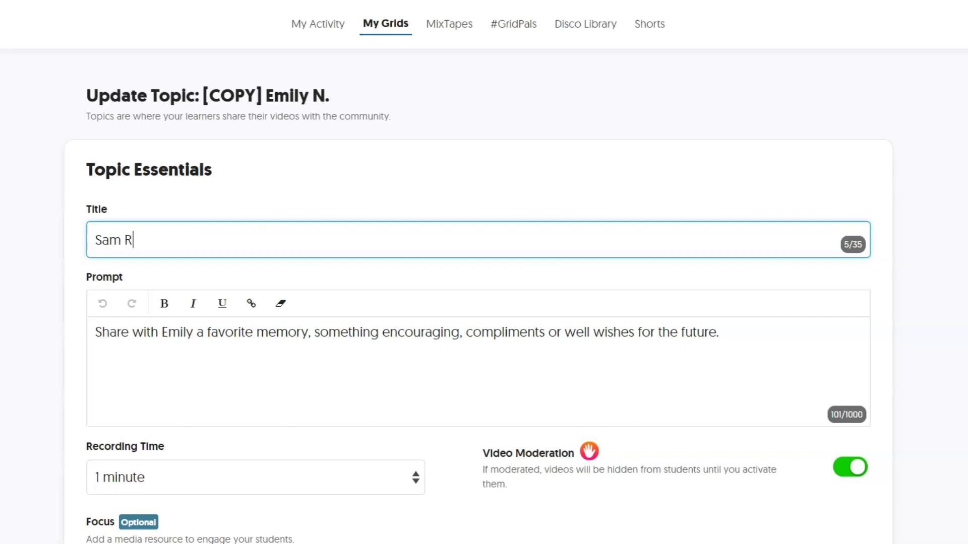
{"action": "left_click", "coordinate": [196, 336]}
{"action": "key", "text": "BackSpace"}
{"action": "key", "text": "BackSpace"}
{"action": "key", "text": "BackSpace"}
{"action": "key", "text": "BackSpace"}
{"action": "key", "text": "BackSpace"}
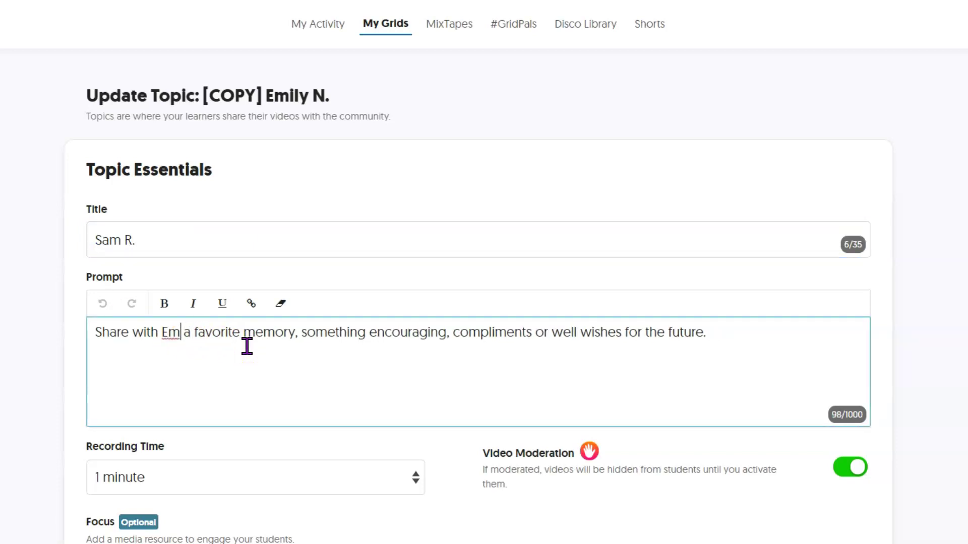
{"action": "type", "text": "Sam"}
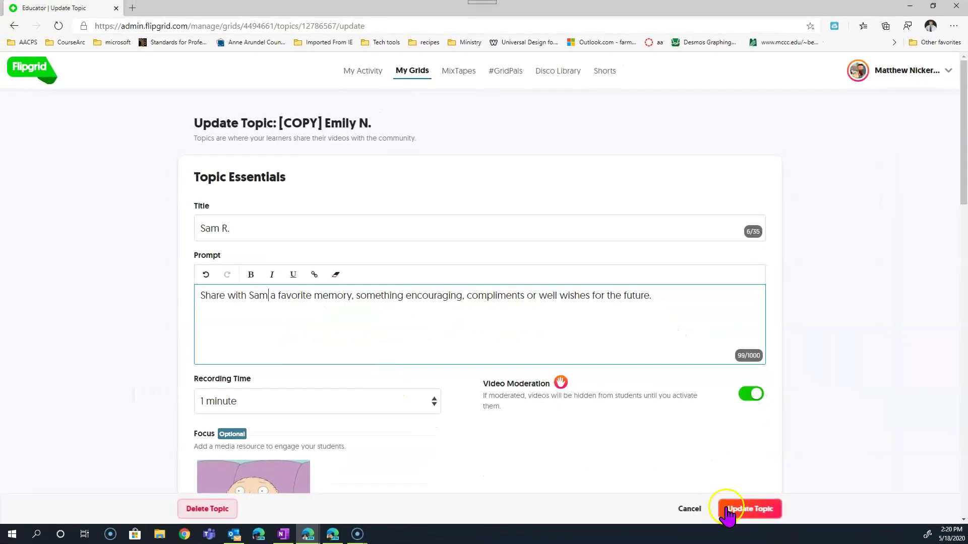
{"action": "left_click", "coordinate": [731, 509]}
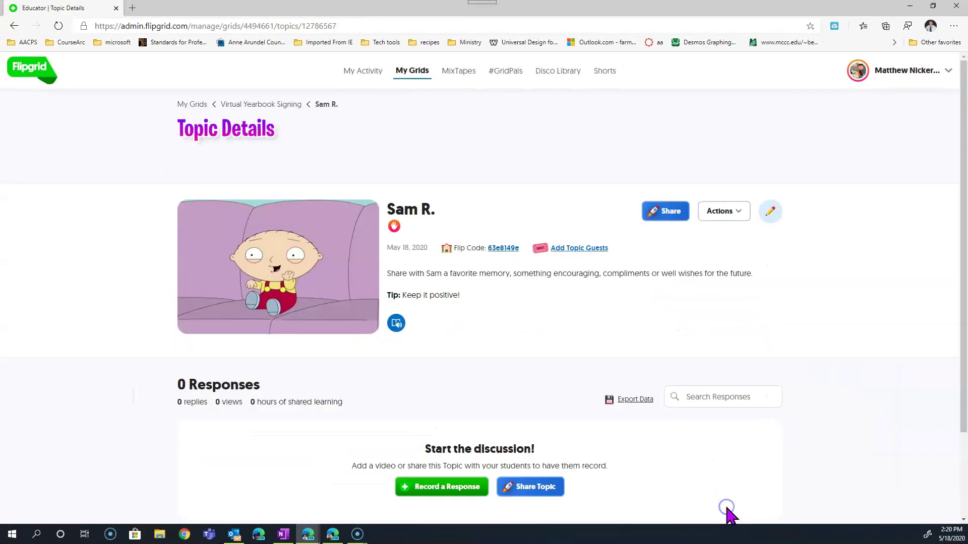
Reopen the renamed topic's editor and save it again unchanged.
{"action": "left_click", "coordinate": [762, 215]}
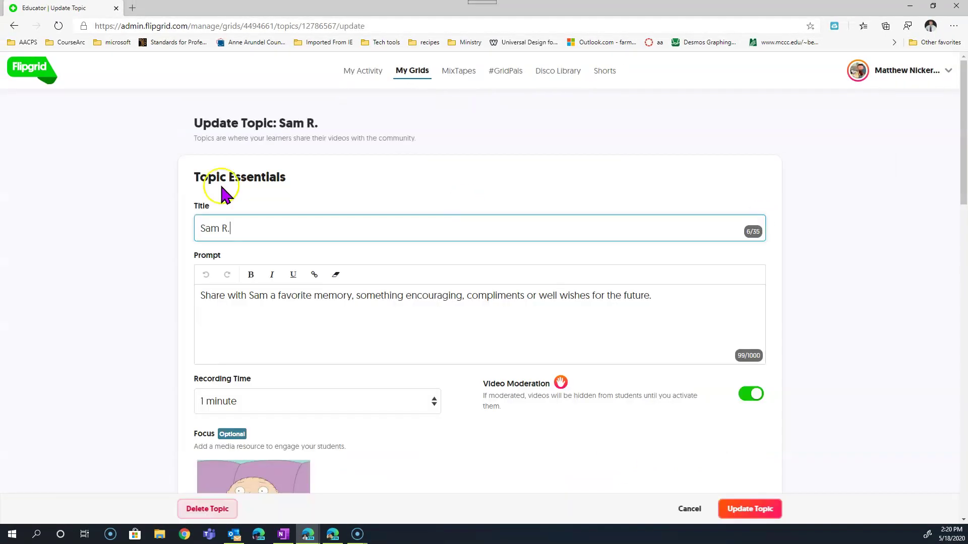
{"action": "scroll", "coordinate": [371, 322], "scroll_direction": "down", "scroll_amount": 10}
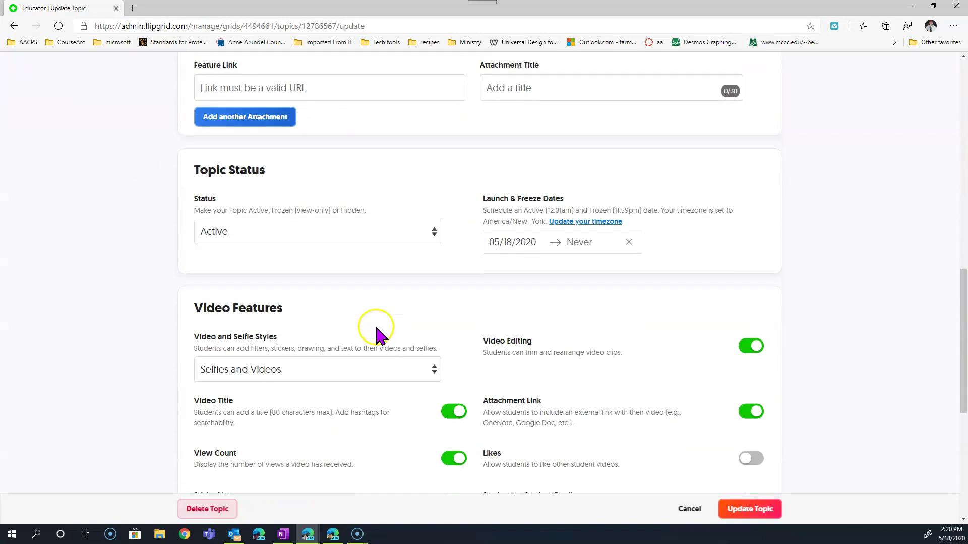
{"action": "left_click", "coordinate": [751, 511]}
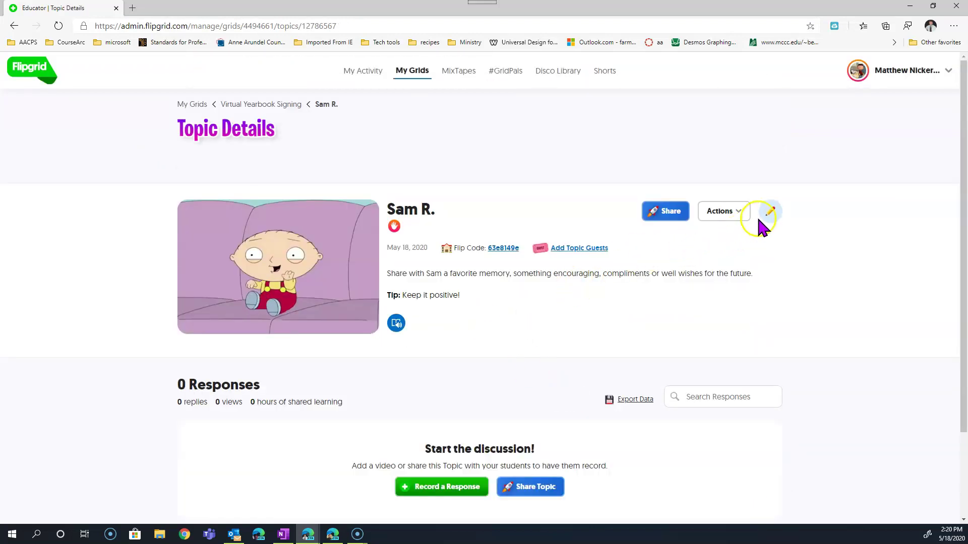
Duplicate the second student's topic into Virtual Yearbook Signing (Current Grid), then return to the grid.
{"action": "left_click", "coordinate": [738, 211]}
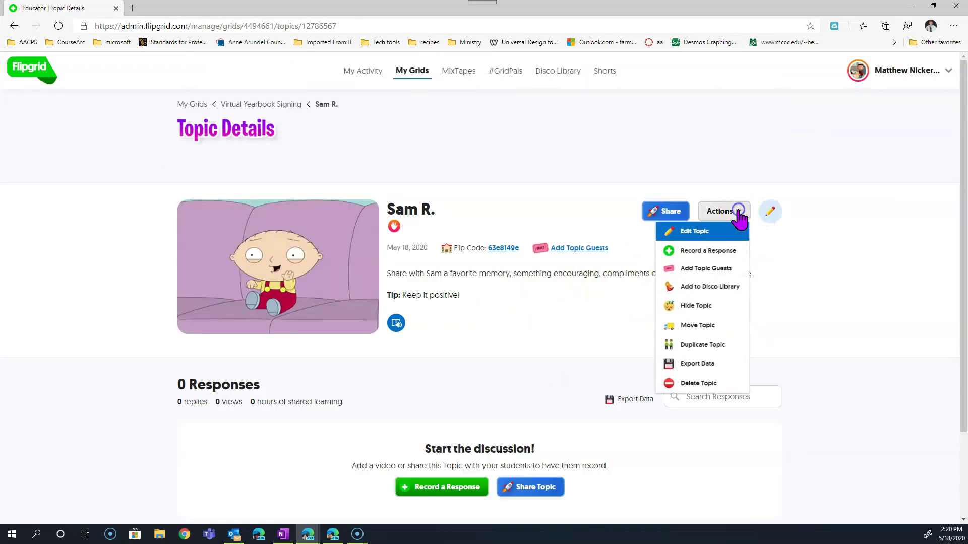
{"action": "left_click", "coordinate": [705, 348]}
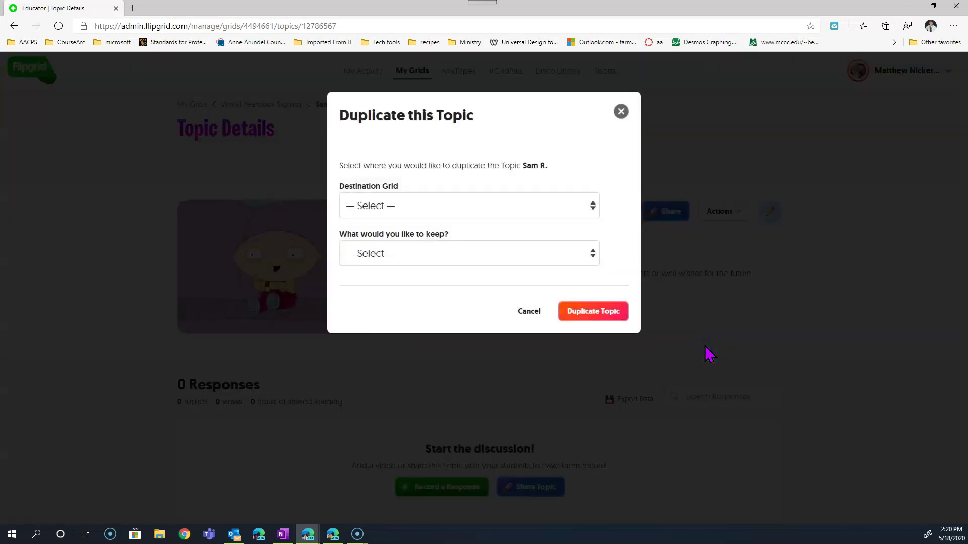
{"action": "left_click", "coordinate": [593, 207]}
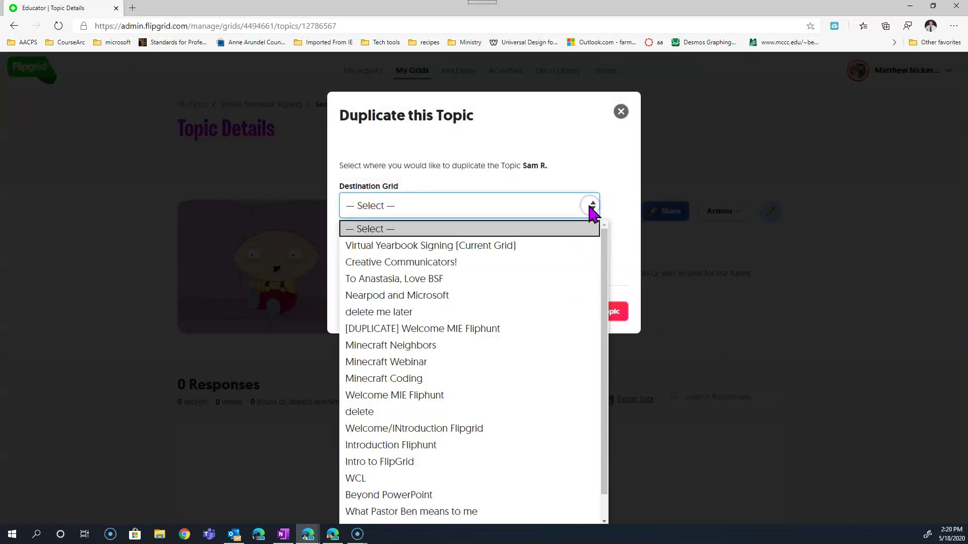
{"action": "left_click", "coordinate": [520, 247]}
{"action": "left_click", "coordinate": [597, 313]}
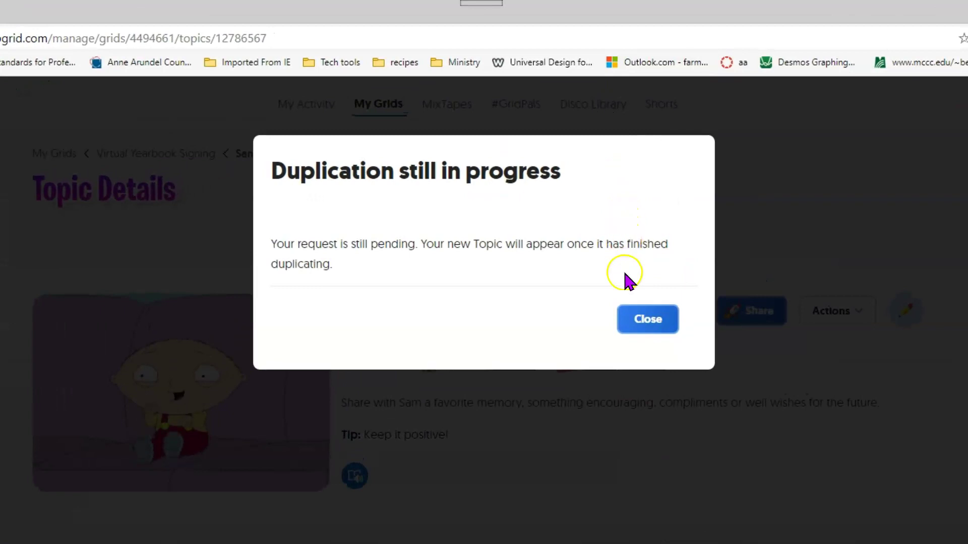
{"action": "left_click", "coordinate": [628, 319]}
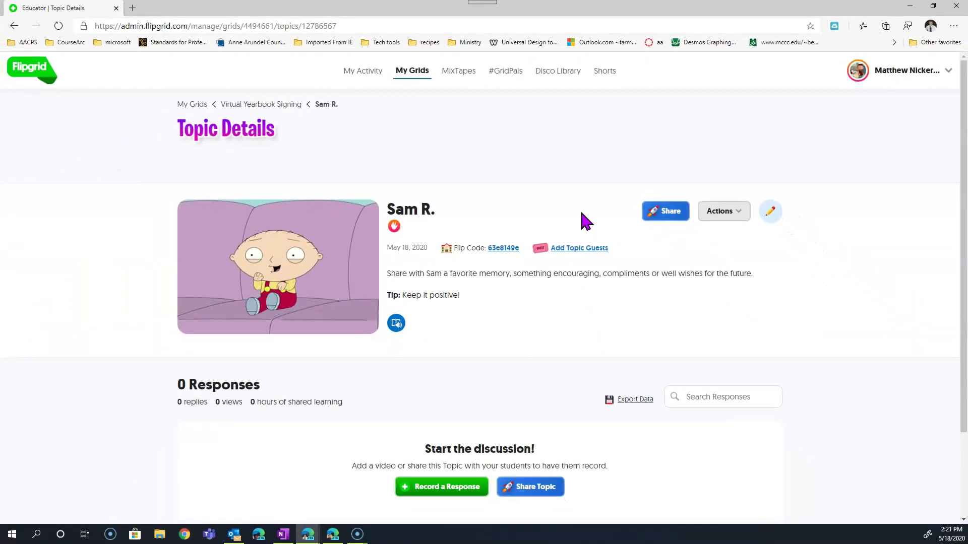
{"action": "left_click", "coordinate": [282, 104]}
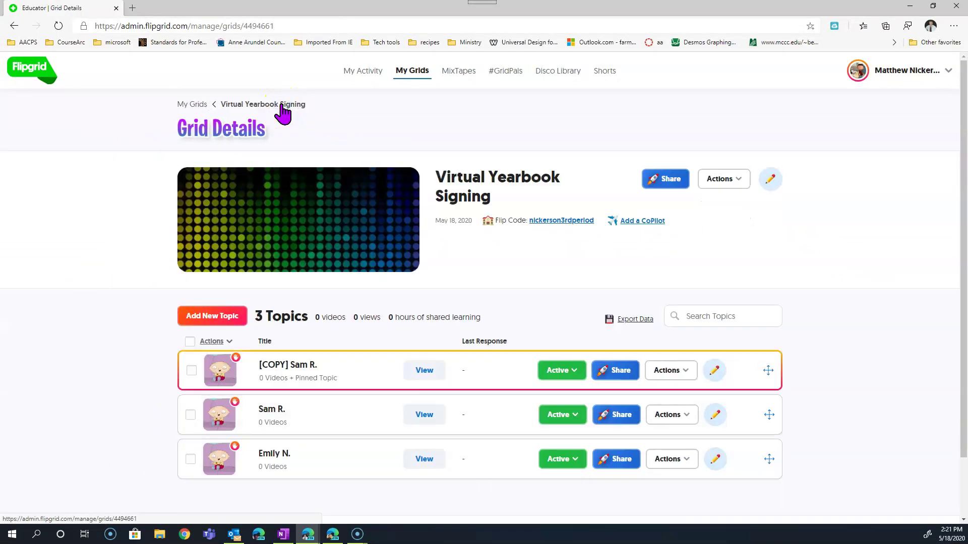
Retitle the [COPY] topic with the third student's name and view its Topic Details page.
{"action": "left_click", "coordinate": [715, 378]}
{"action": "triple_click", "coordinate": [227, 226]}
{"action": "type", "text": "Timothy S"}
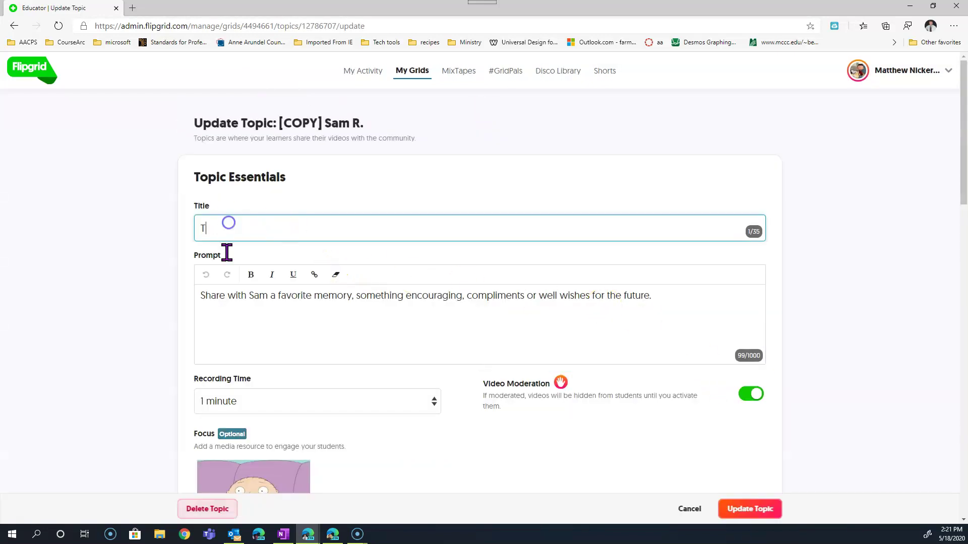
{"action": "left_click", "coordinate": [749, 510]}
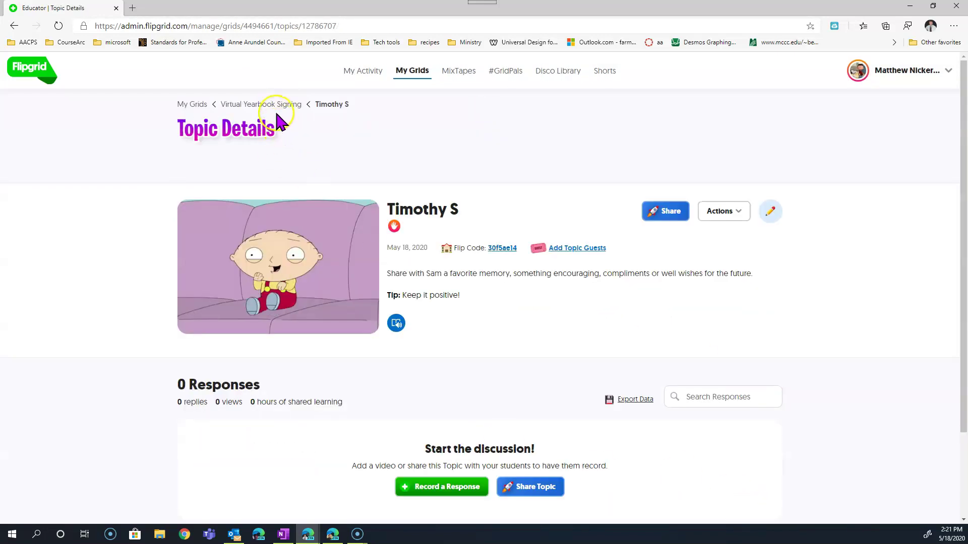
{"action": "left_click", "coordinate": [276, 106]}
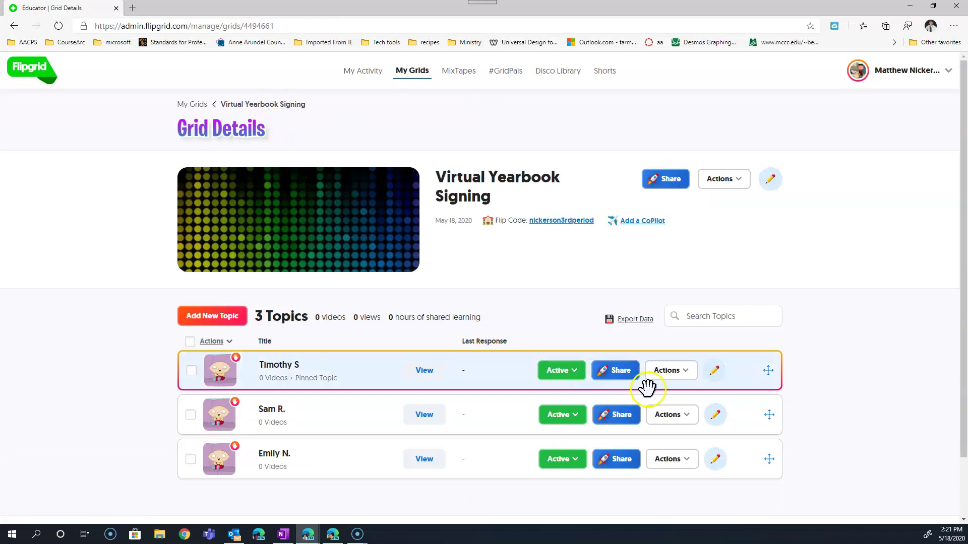
{"action": "left_click", "coordinate": [619, 386]}
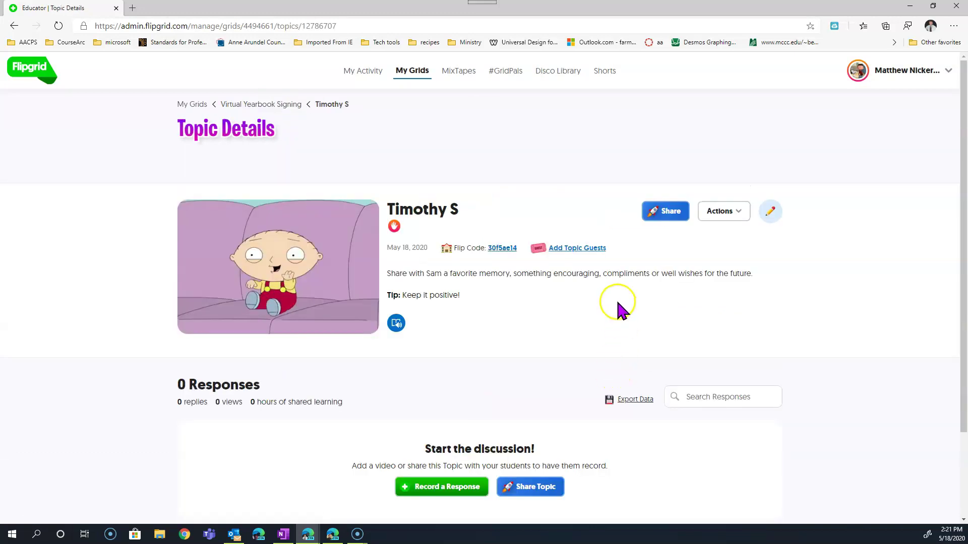
Copy the Virtual Yearbook Signing grid's join link and try sharing it to Microsoft Teams.
{"action": "left_click", "coordinate": [287, 105]}
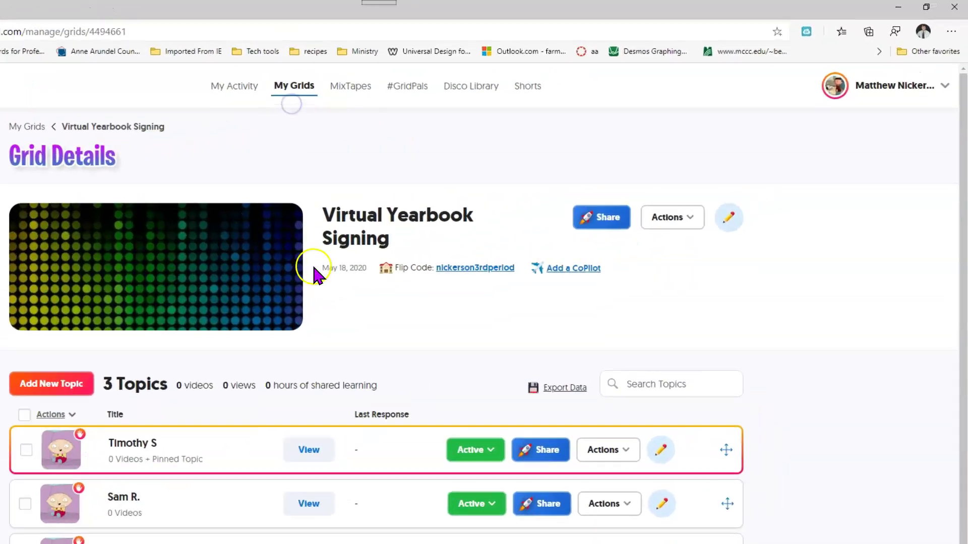
{"action": "left_click", "coordinate": [539, 277]}
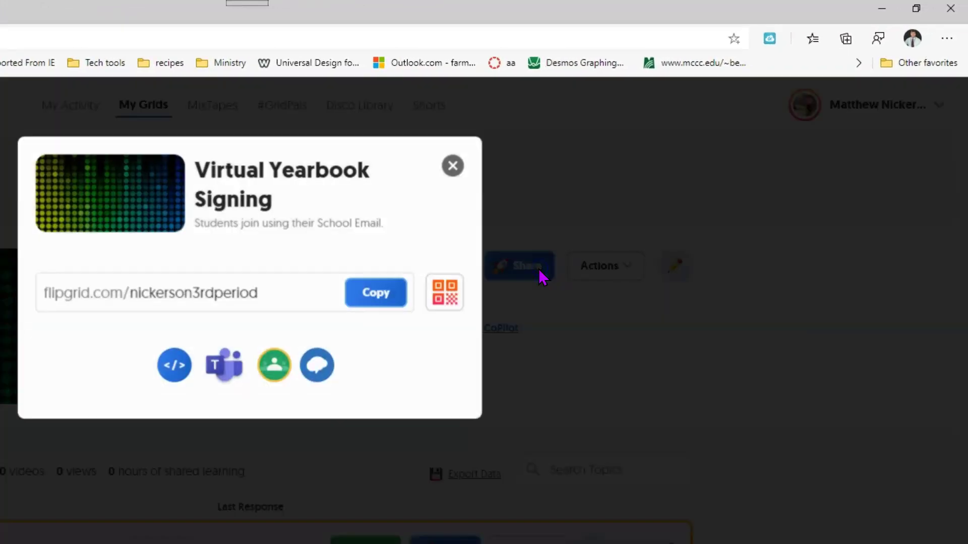
{"action": "left_click", "coordinate": [376, 302]}
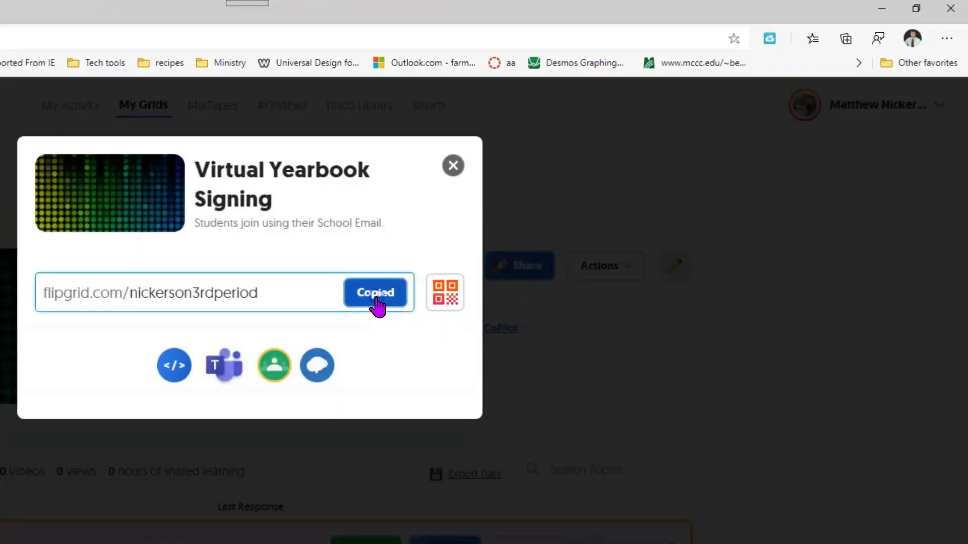
{"action": "left_click", "coordinate": [237, 371]}
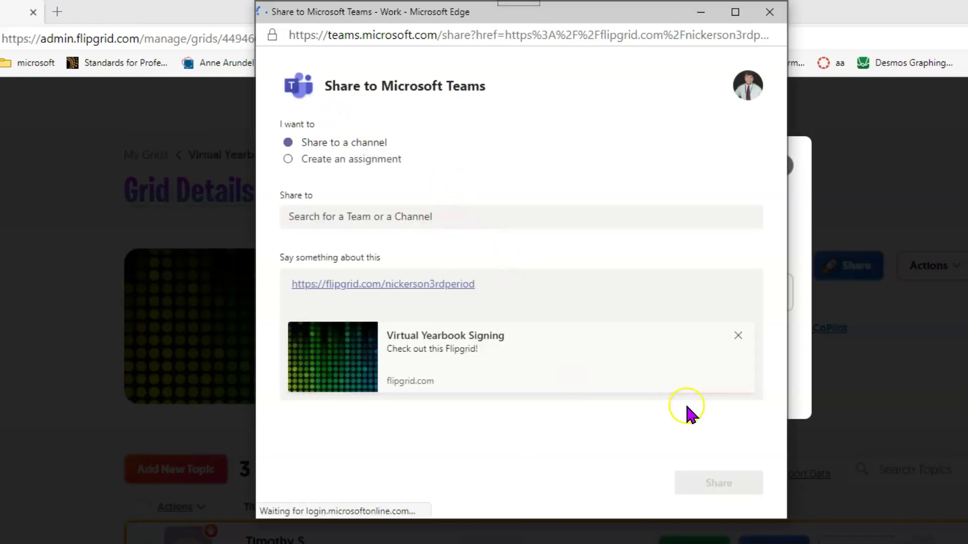
{"action": "left_click", "coordinate": [770, 11]}
Try posting the grid link to Google Classroom, then copy the join link again.
{"action": "left_click", "coordinate": [602, 365]}
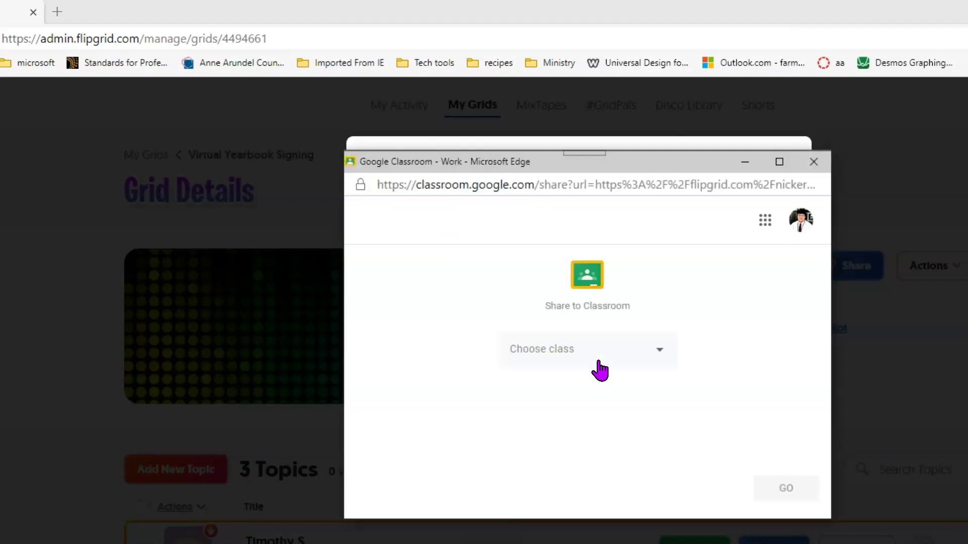
{"action": "left_click", "coordinate": [625, 357]}
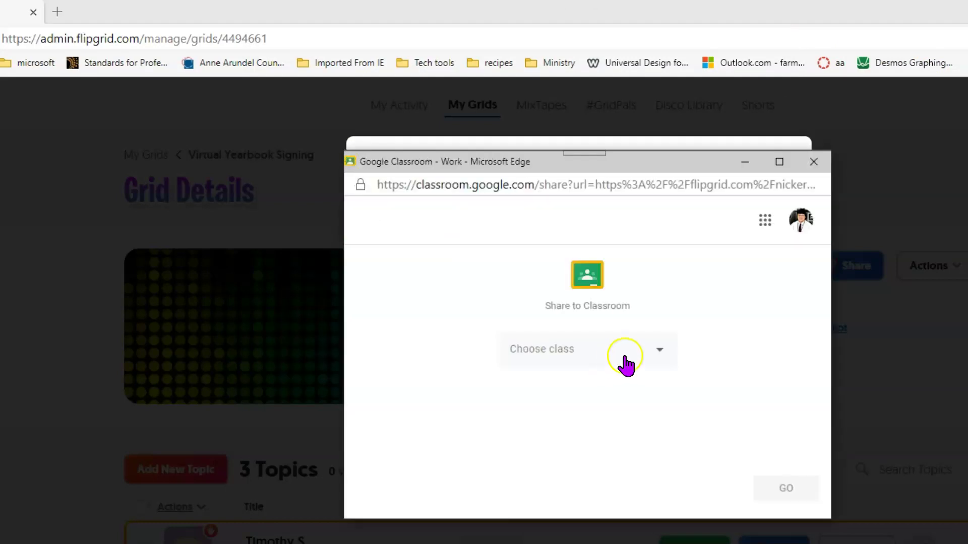
{"action": "left_click", "coordinate": [819, 184]}
{"action": "left_click", "coordinate": [813, 161]}
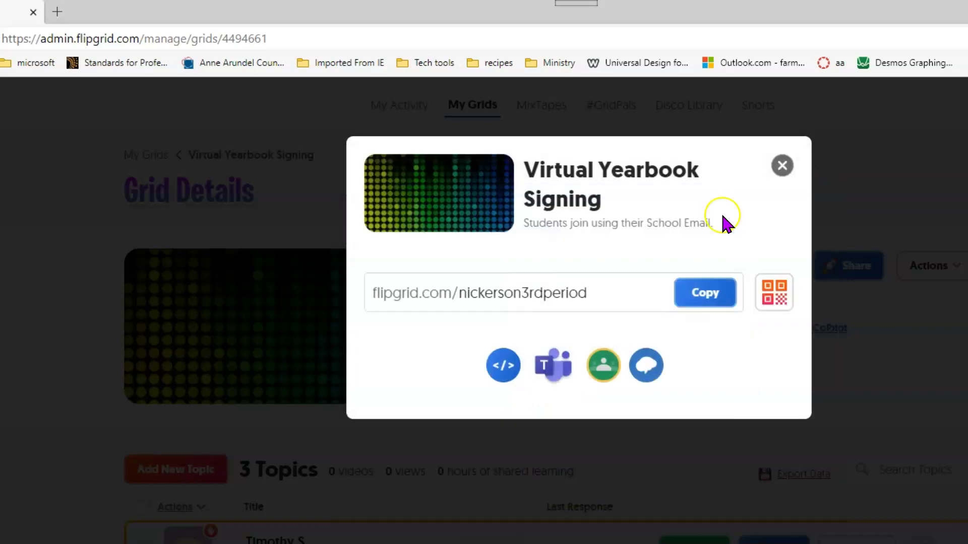
{"action": "left_click", "coordinate": [696, 296]}
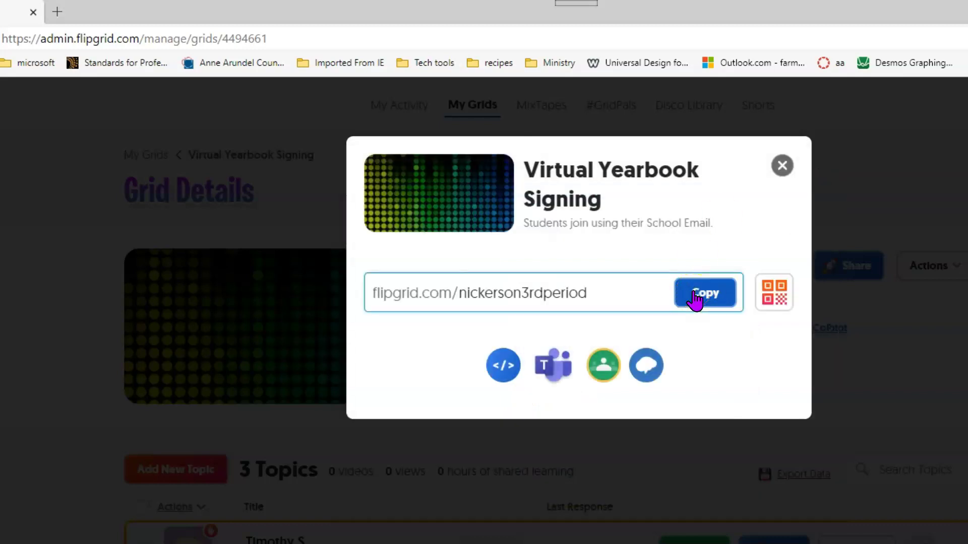
{"action": "left_click", "coordinate": [80, 538]}
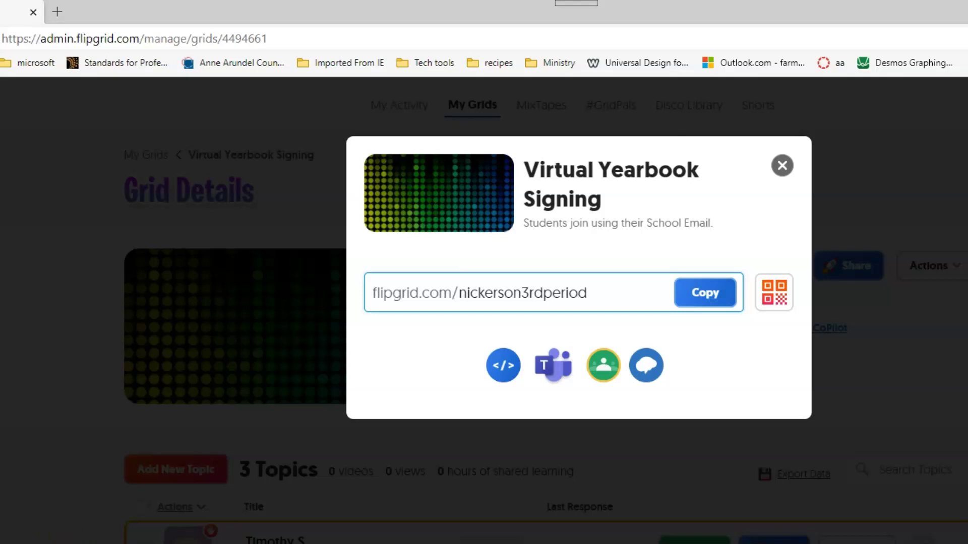